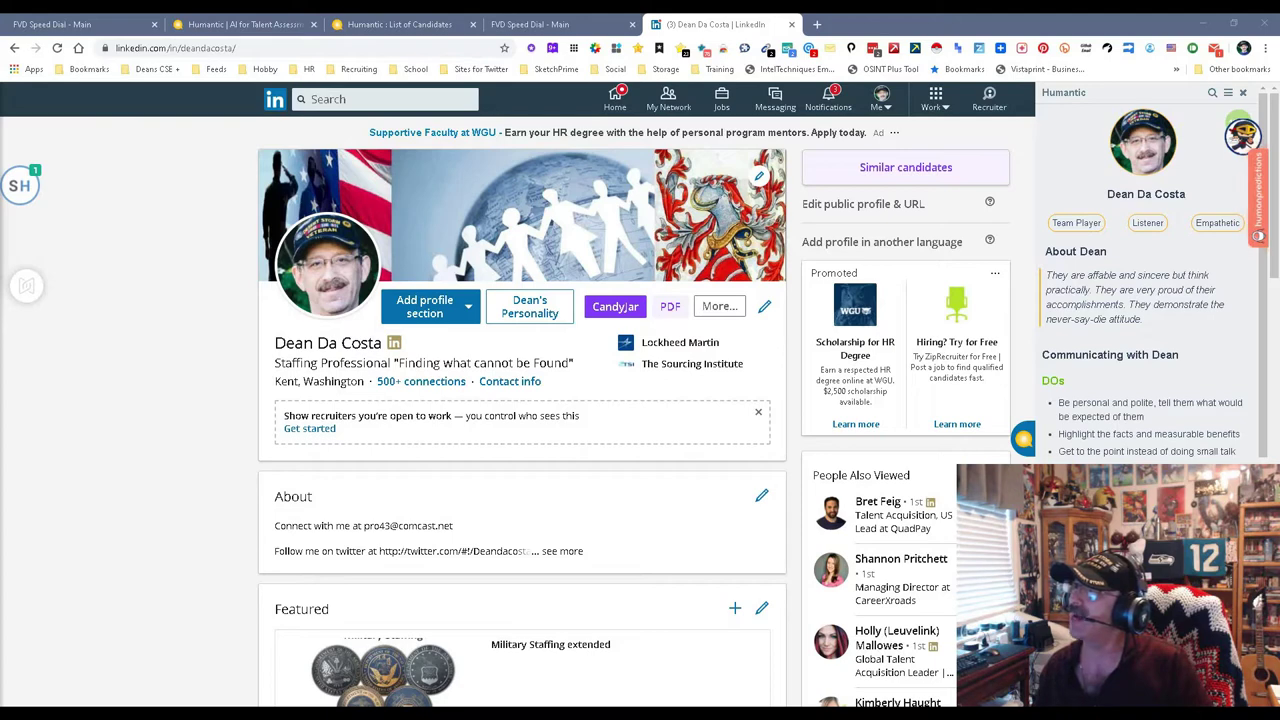
Scroll the Humantic sidebar past About Dean to his DOs, DON'Ts and Strengths
scroll(1145, 300, down, 1)
scroll(1145, 300, down, 1)
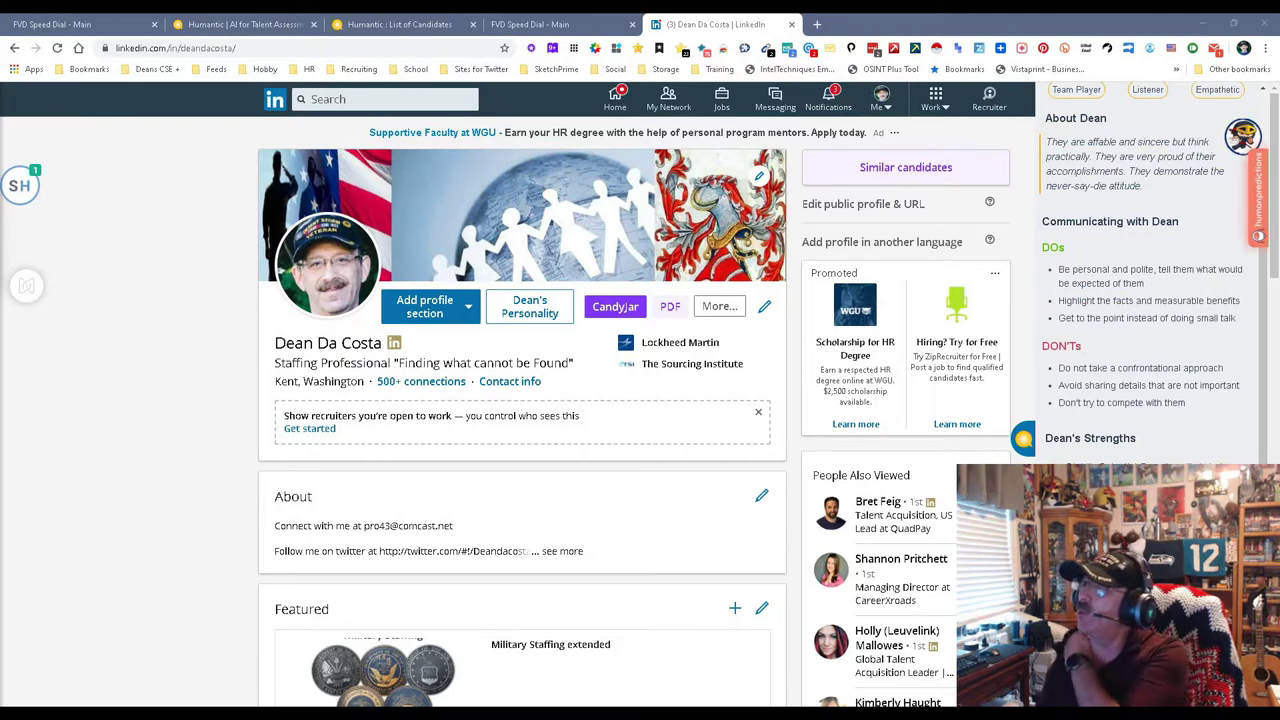
scroll(1142, 273, down, 1)
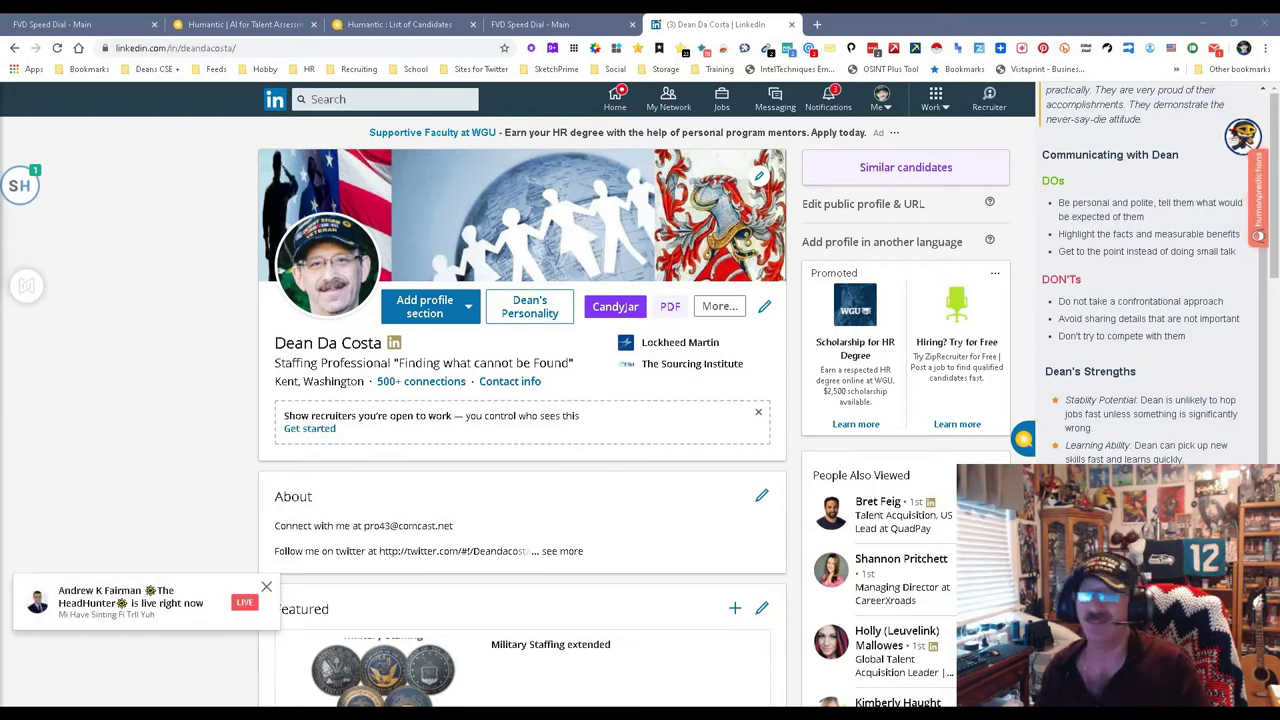
Bring Dean's DISC and OCEAN Profile cards and the LinkedIn Your Dashboard section into view
scroll(1150, 270, down, 3)
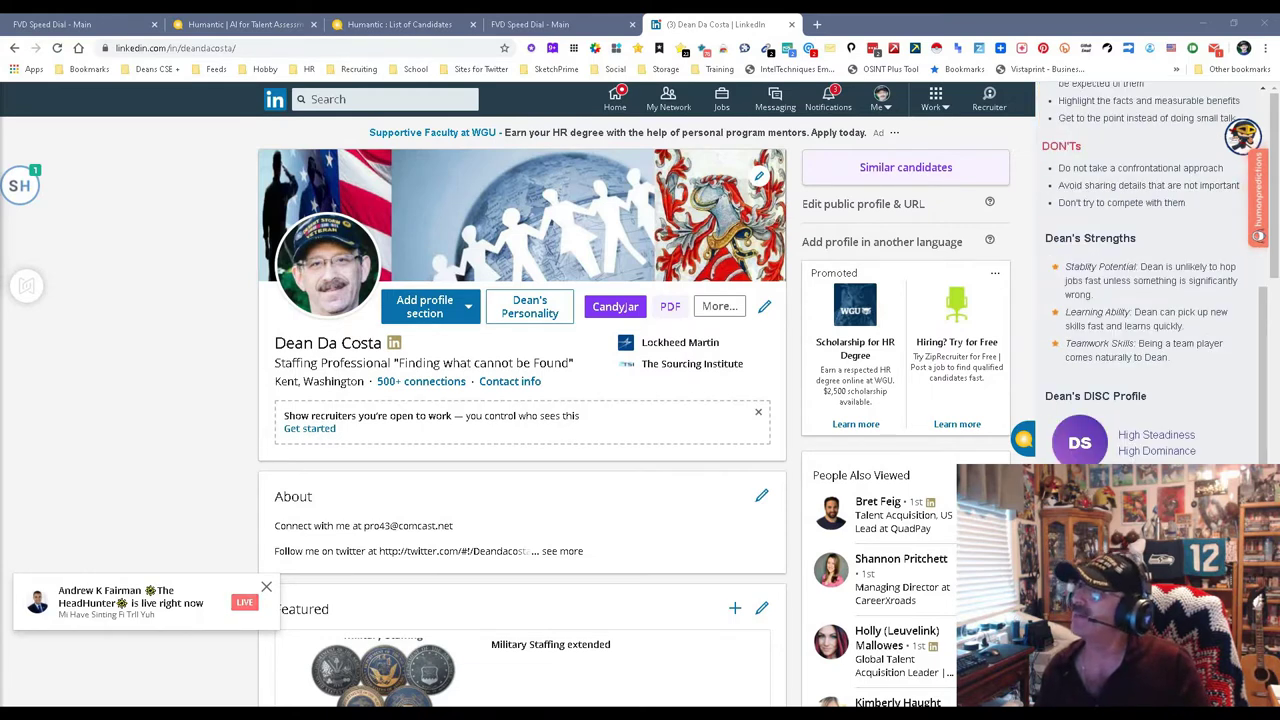
scroll(1150, 270, down, 1)
scroll(880, 450, down, 1)
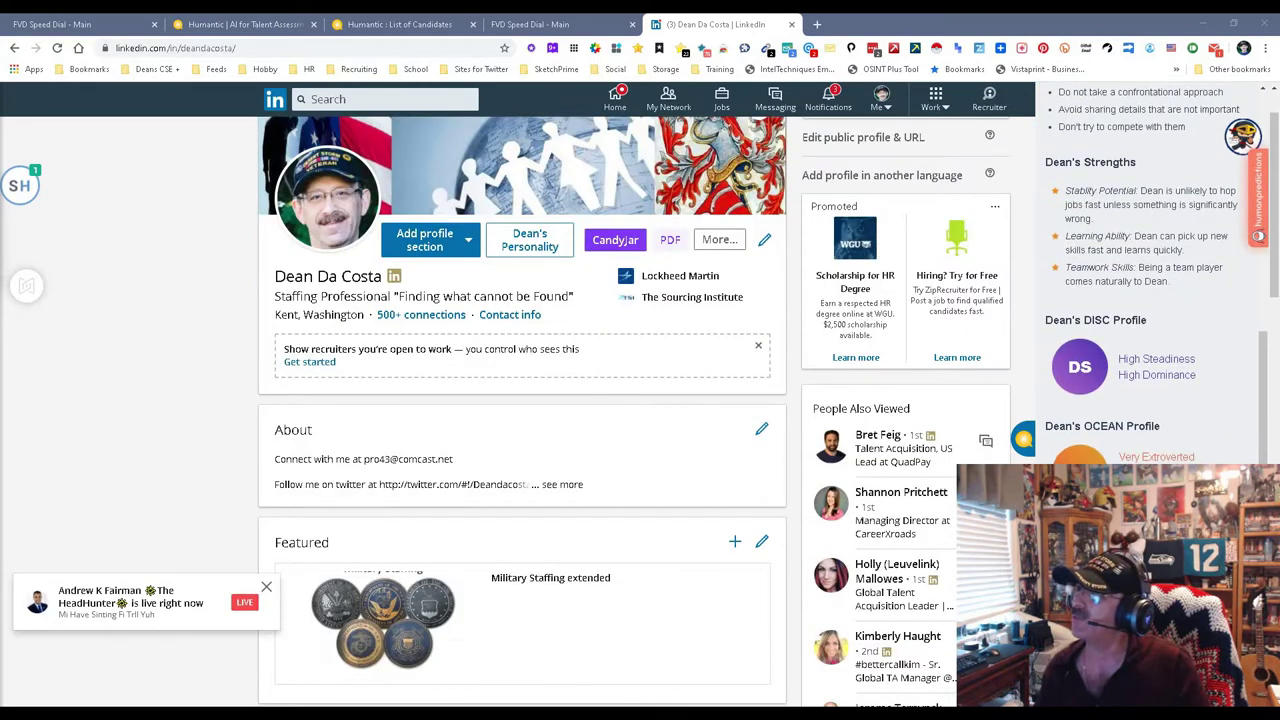
scroll(1150, 370, up, 1)
scroll(1150, 370, down, 1)
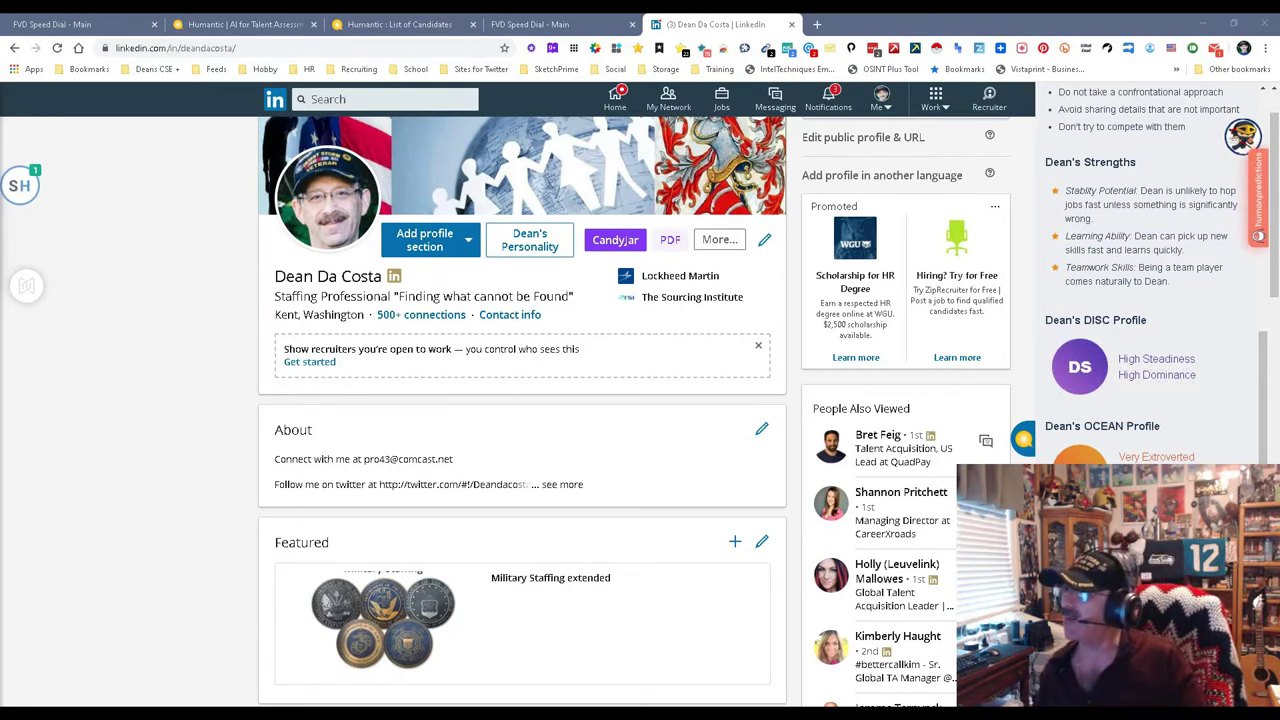
scroll(522, 400, down, 1)
scroll(1150, 280, up, 1)
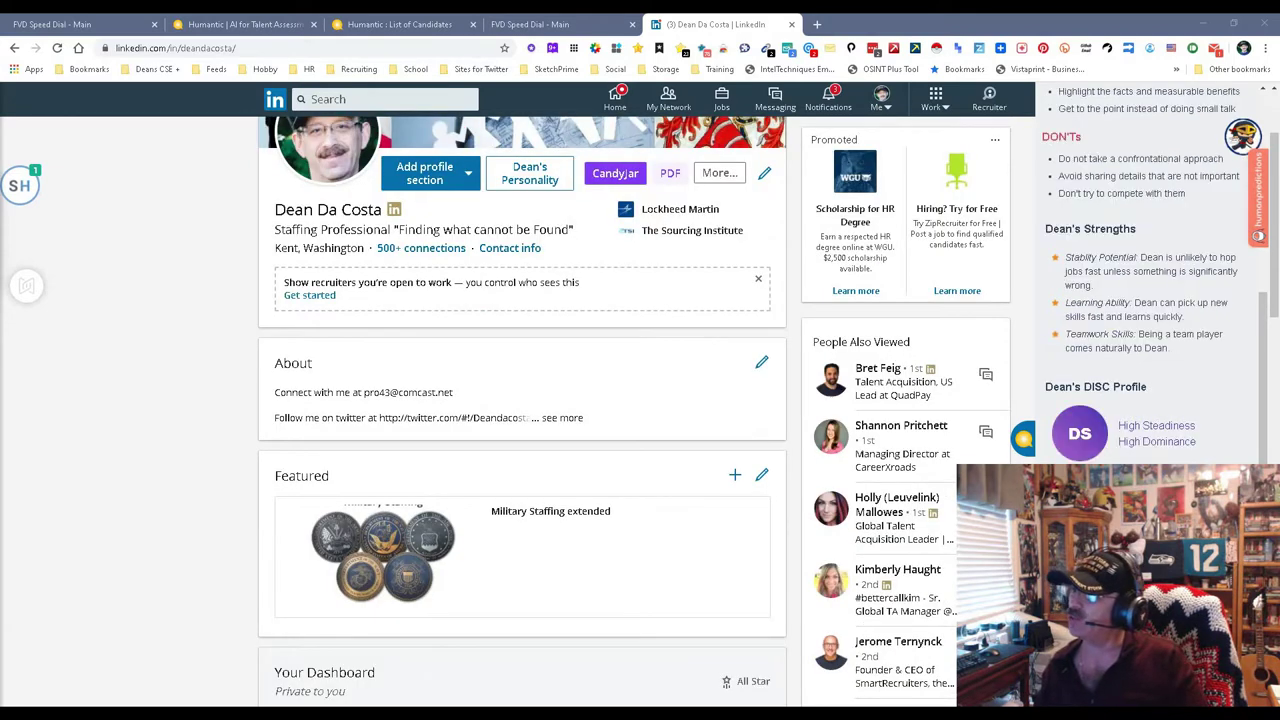
scroll(1150, 280, down, 1)
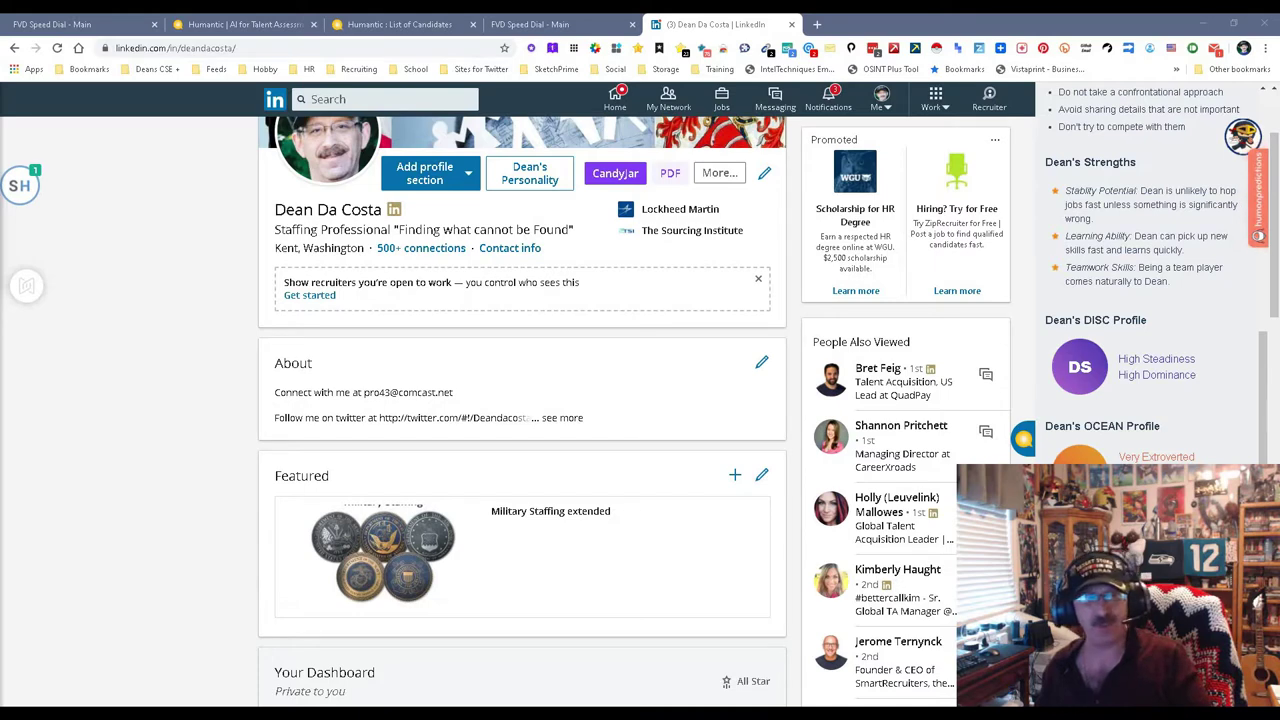
Scroll through Dean's experience while his OCEAN profile appears in the sidebar
scroll(522, 410, down, 1)
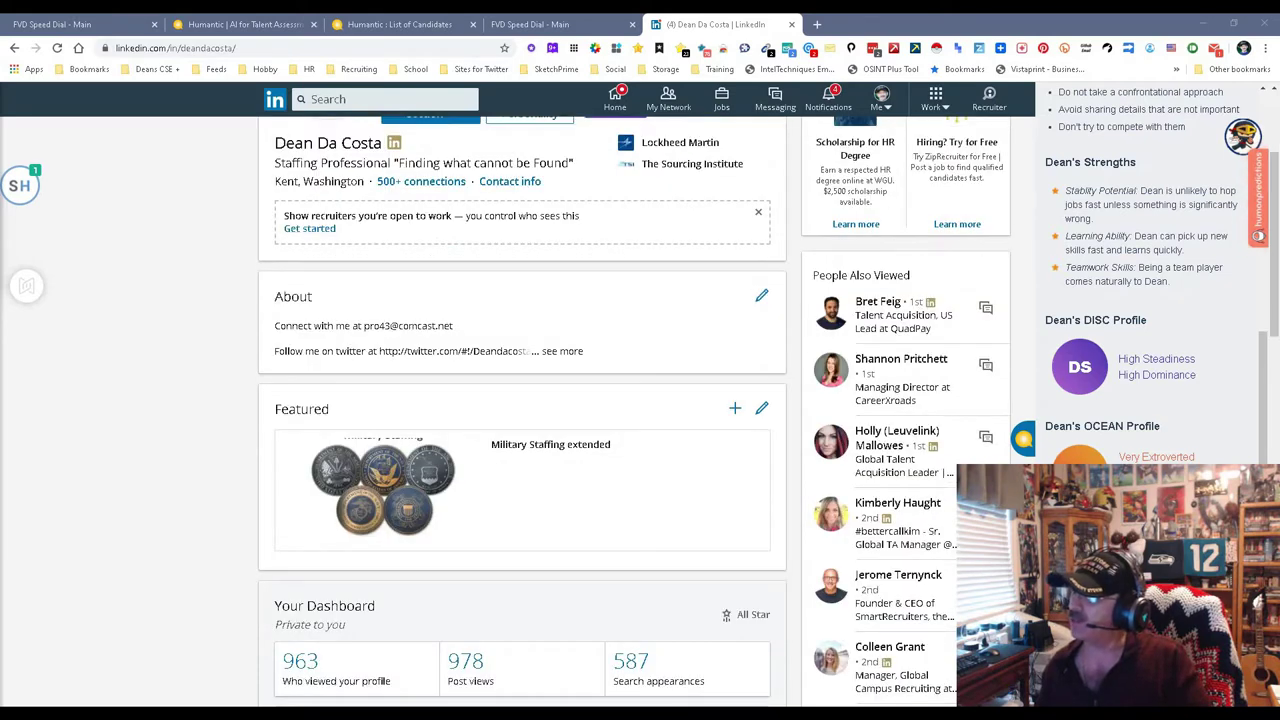
scroll(1155, 276, up, 1)
scroll(1155, 276, down, 1)
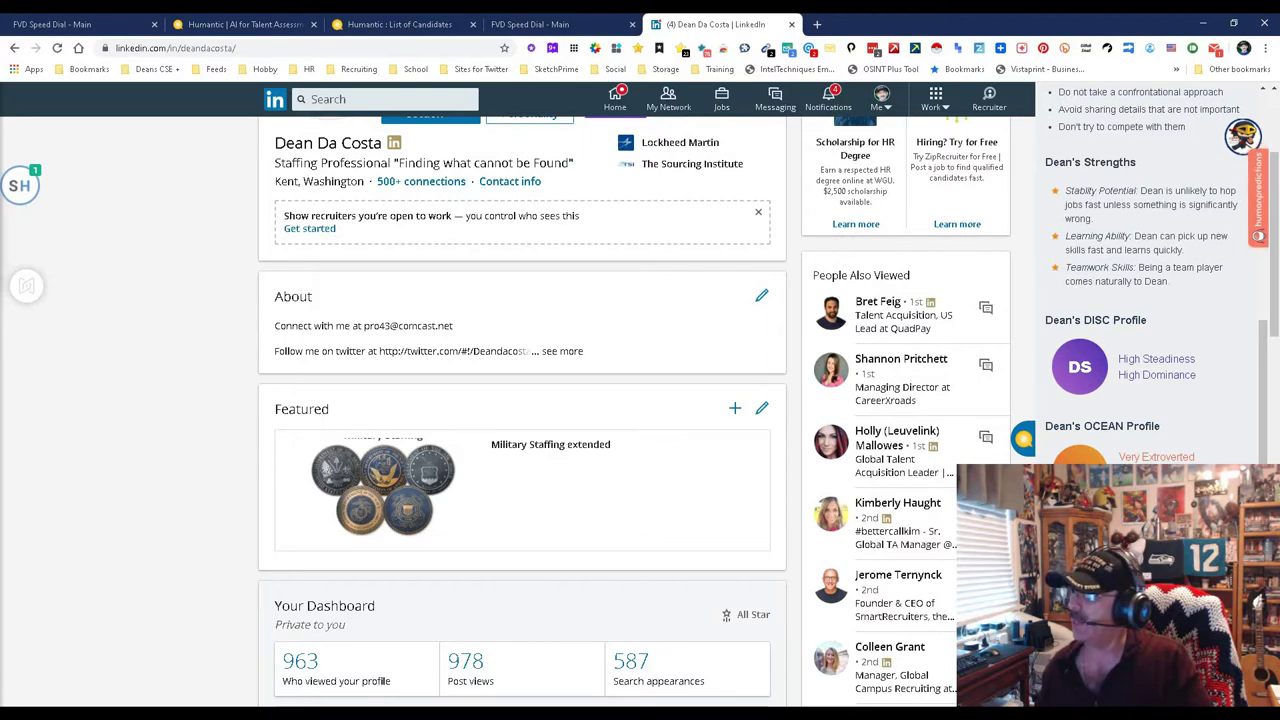
scroll(522, 400, down, 2)
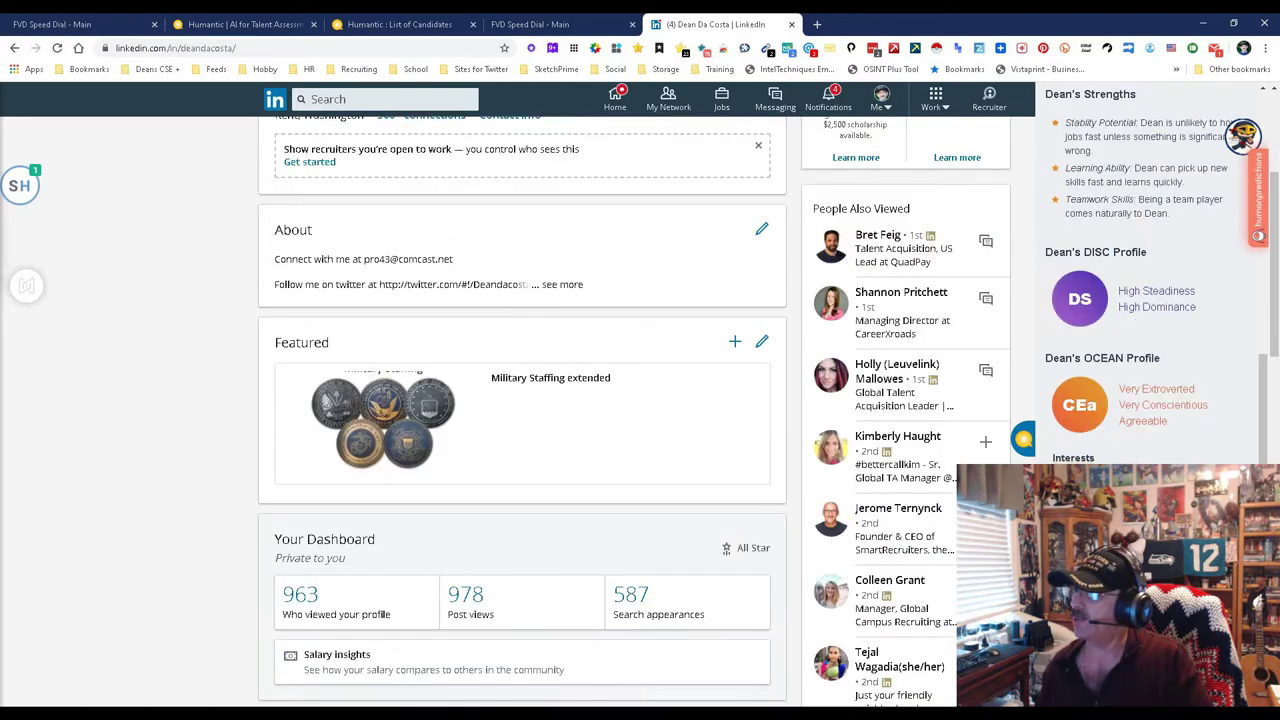
scroll(522, 400, down, 1)
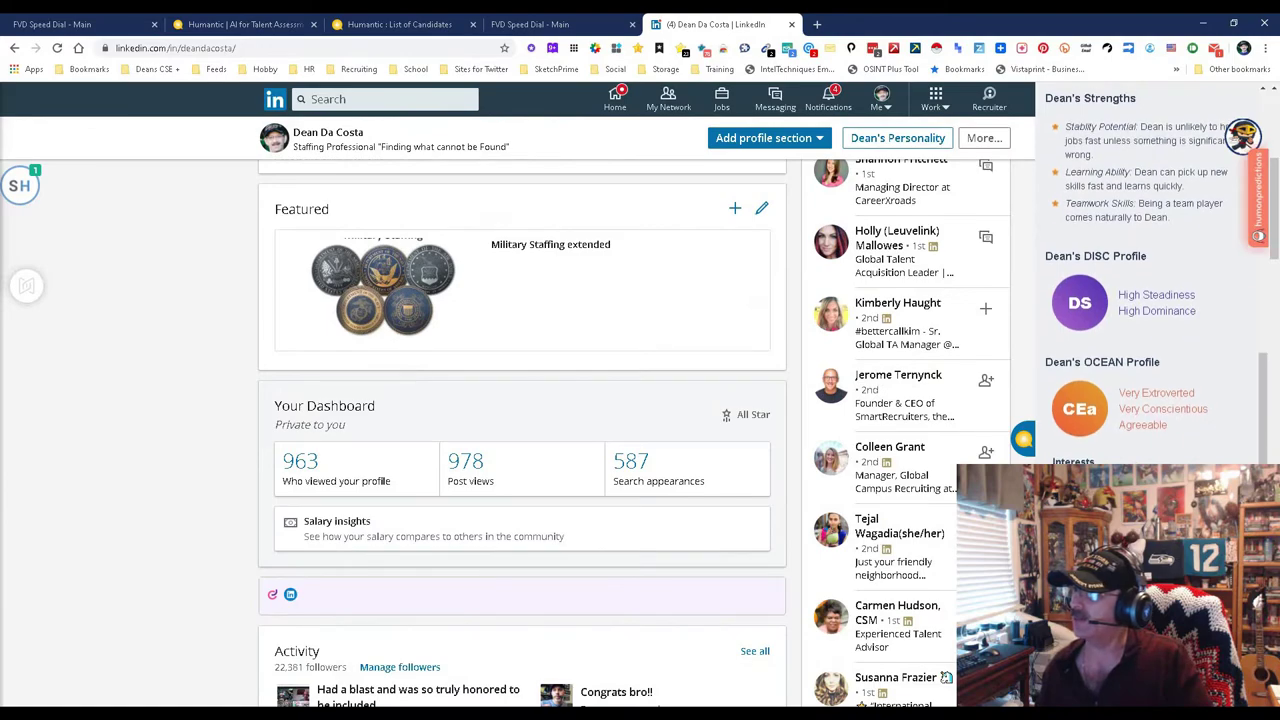
scroll(1150, 280, up, 1)
scroll(522, 400, down, 3)
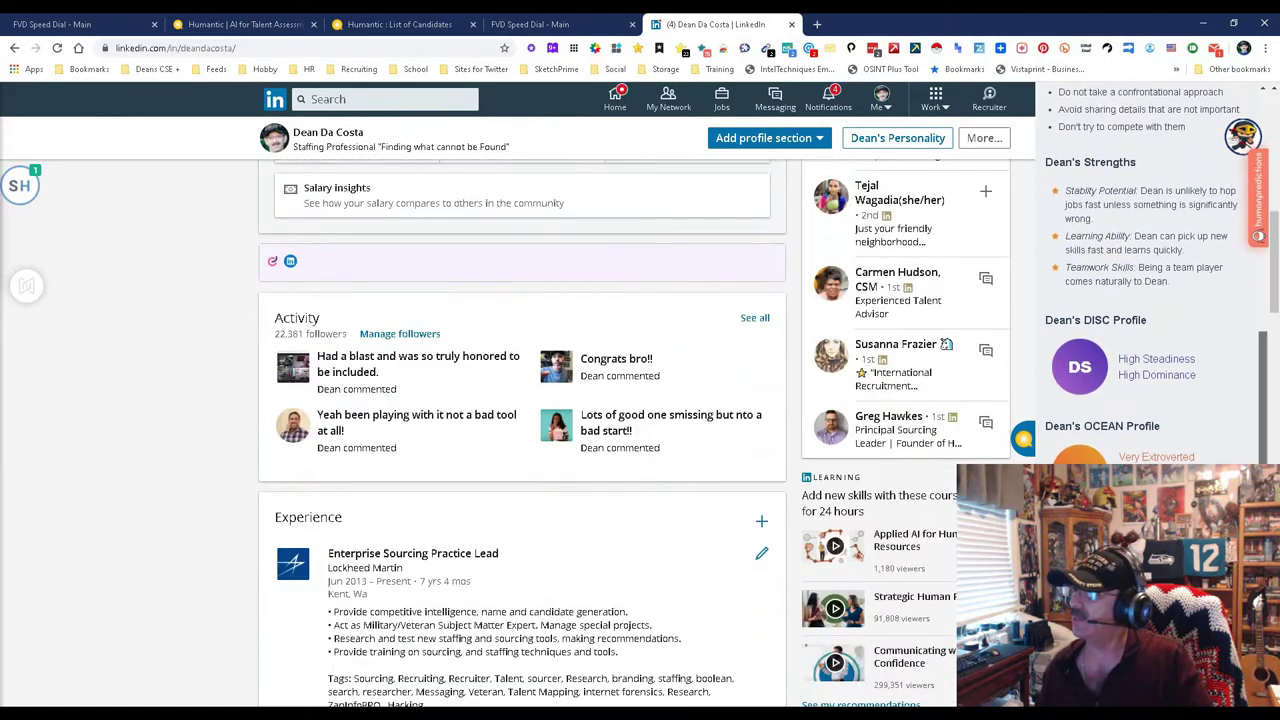
Scroll down to Education, then switch to the reloaded Humantic candidates list
scroll(522, 400, down, 5)
scroll(522, 400, down, 1)
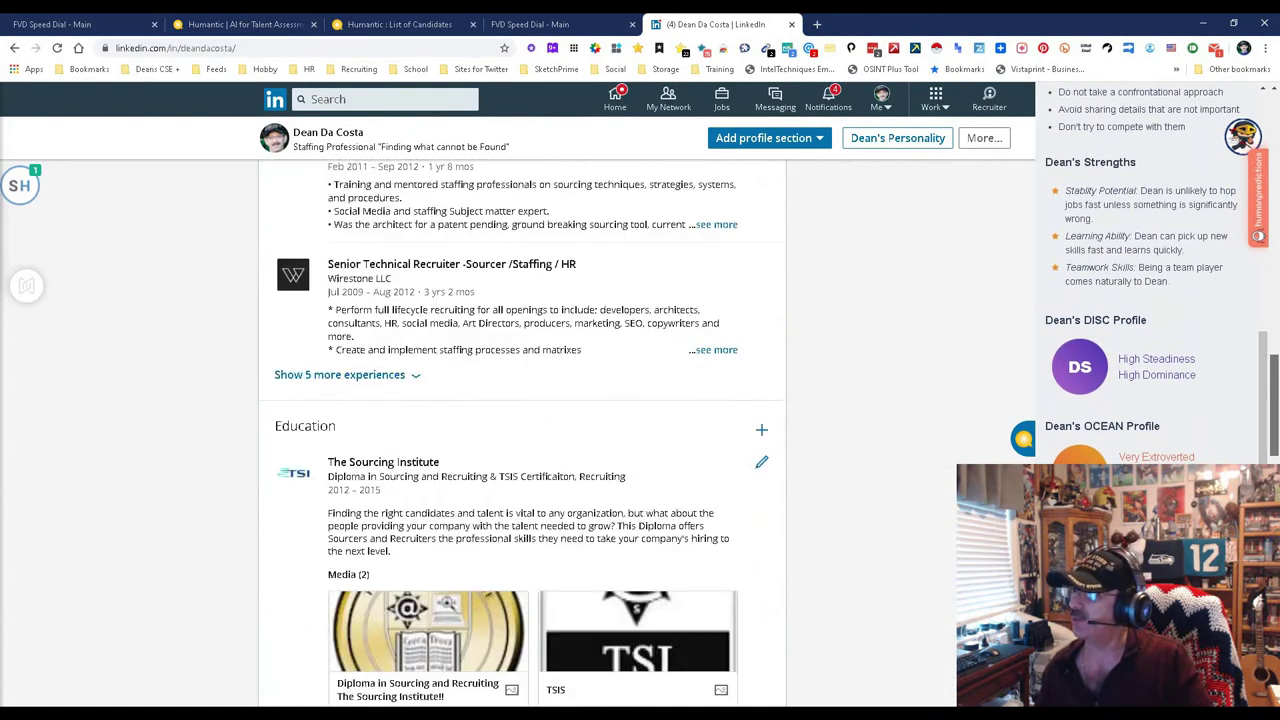
scroll(522, 400, down, 4)
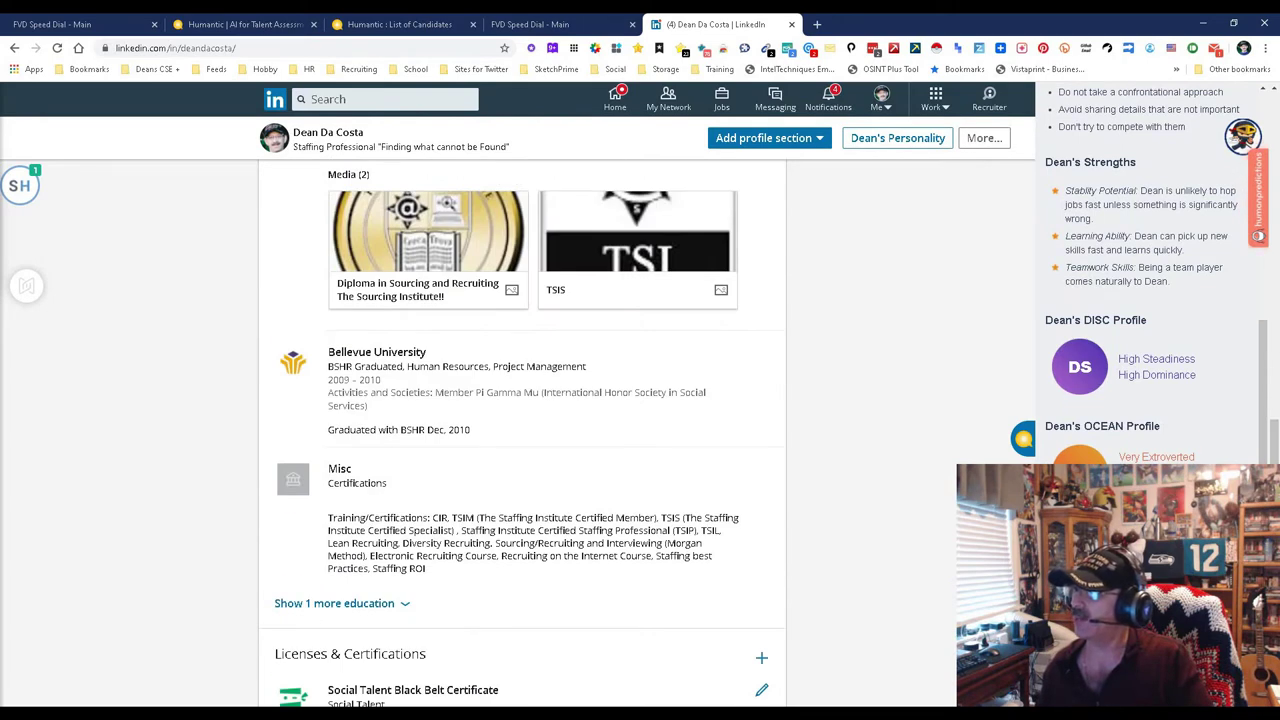
scroll(1155, 275, down, 1)
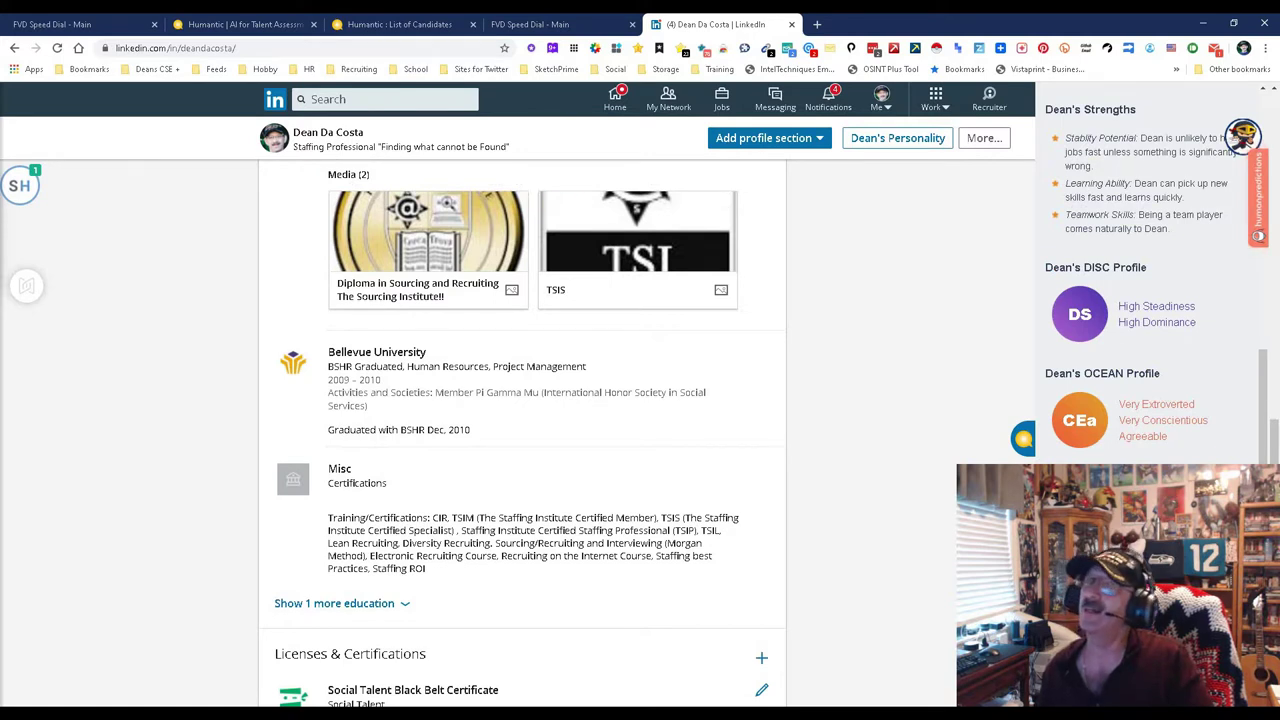
key(ctrl+3)
key(F5)
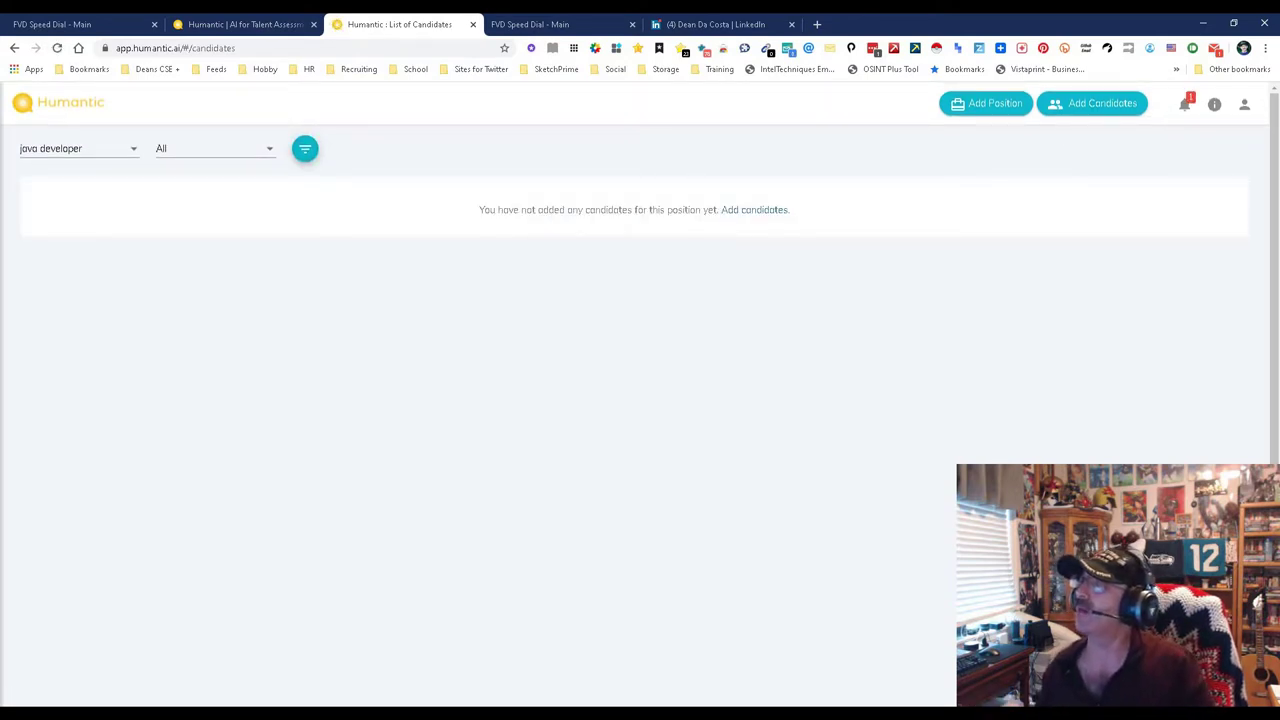
Check the notifications, and preview and close the Add Candidates and Add Position forms
click(1184, 104)
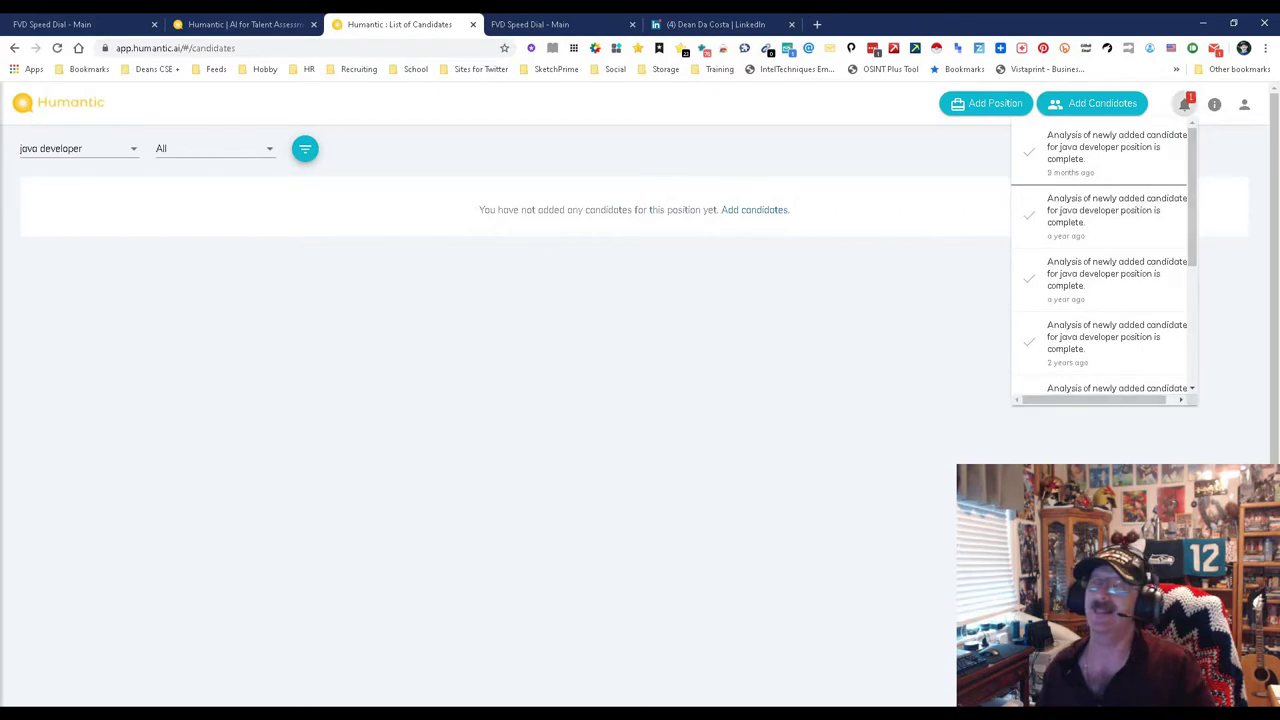
click(1184, 104)
click(1102, 103)
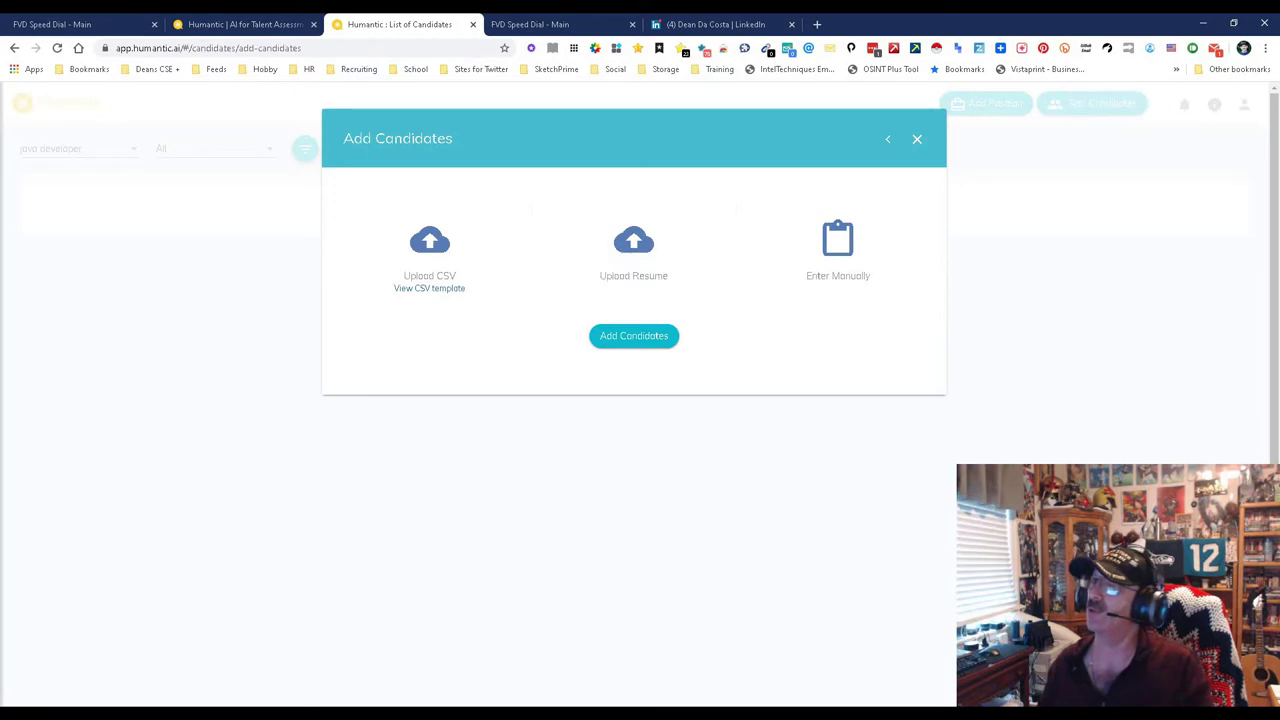
click(917, 139)
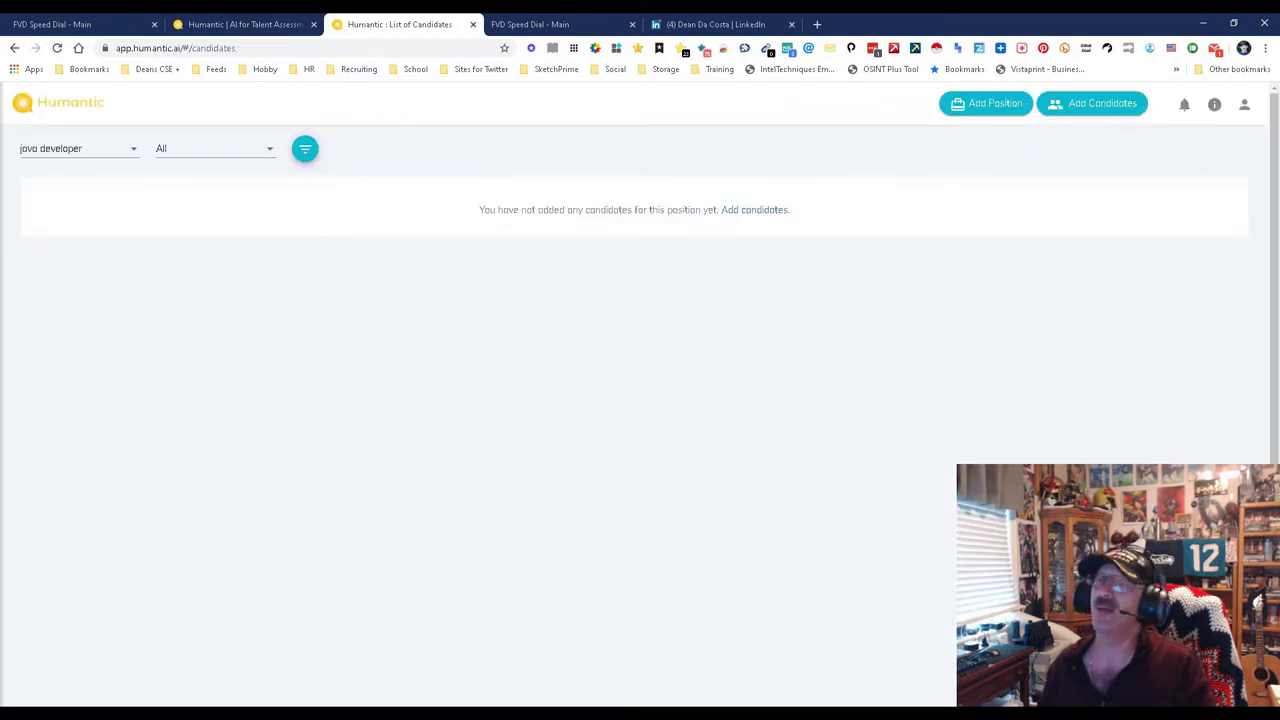
click(985, 103)
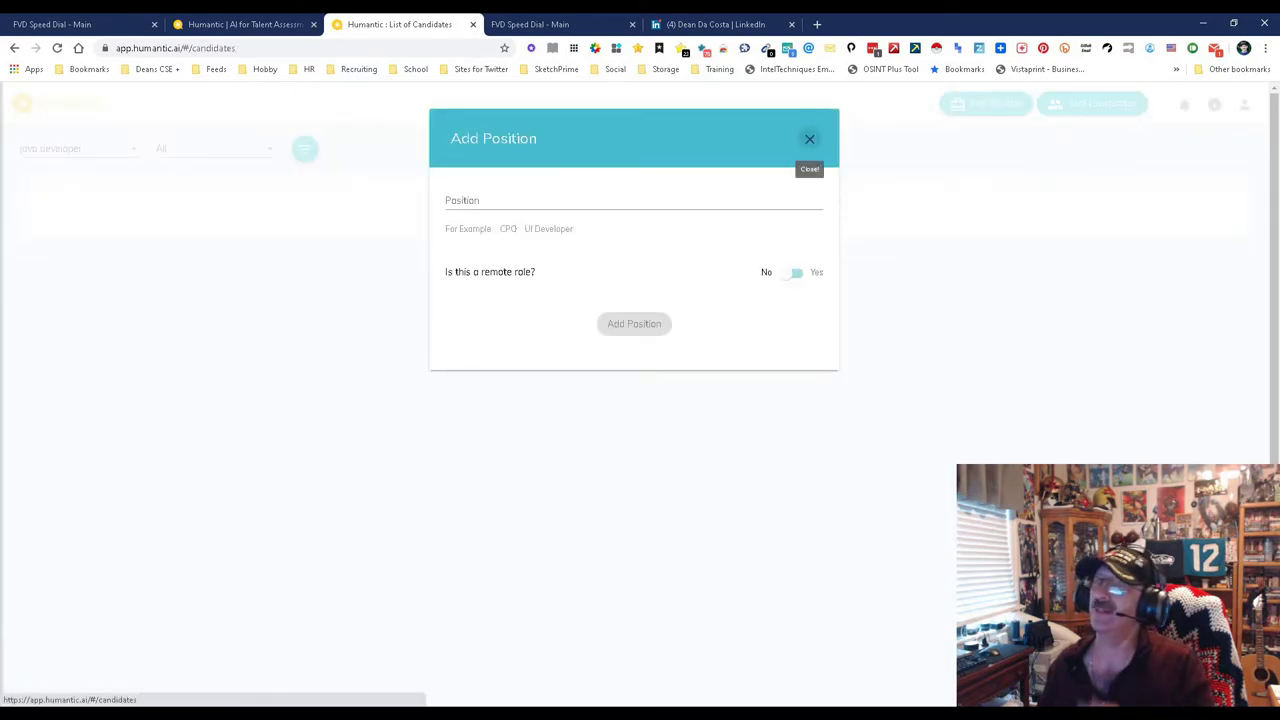
click(809, 139)
Keep java developer as the position and filter the candidate status to New
click(79, 148)
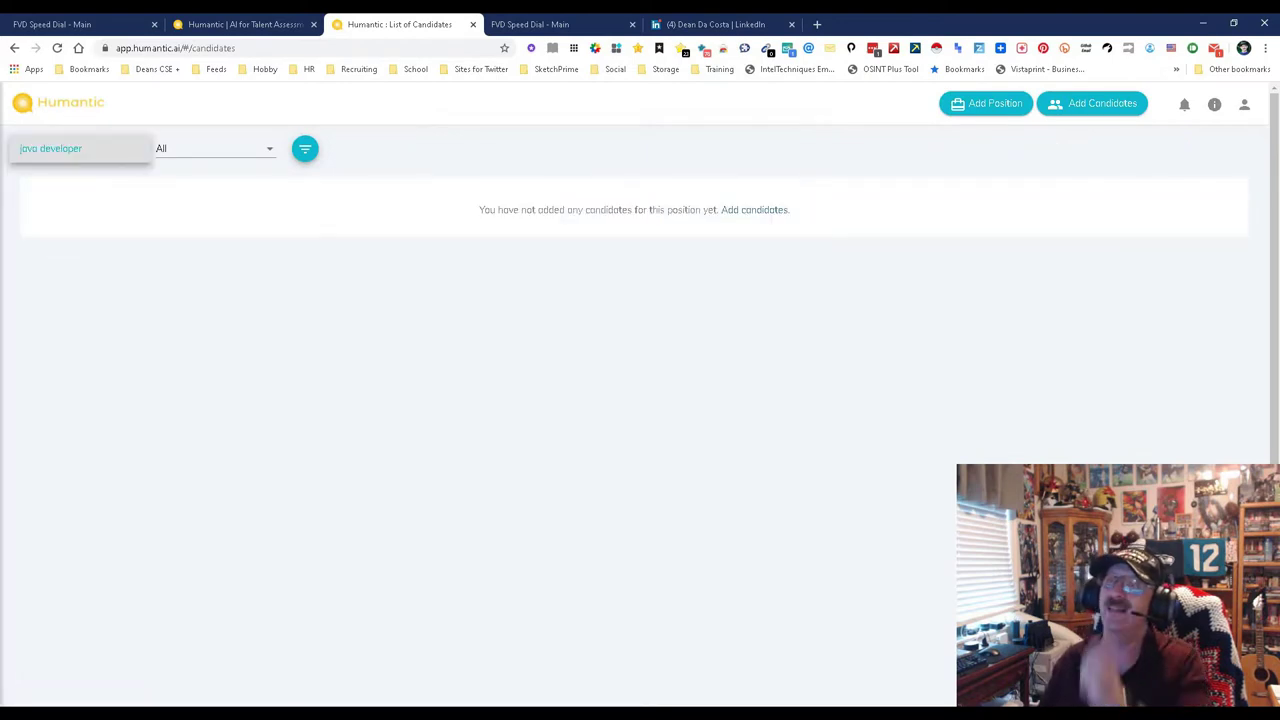
click(50, 148)
click(213, 148)
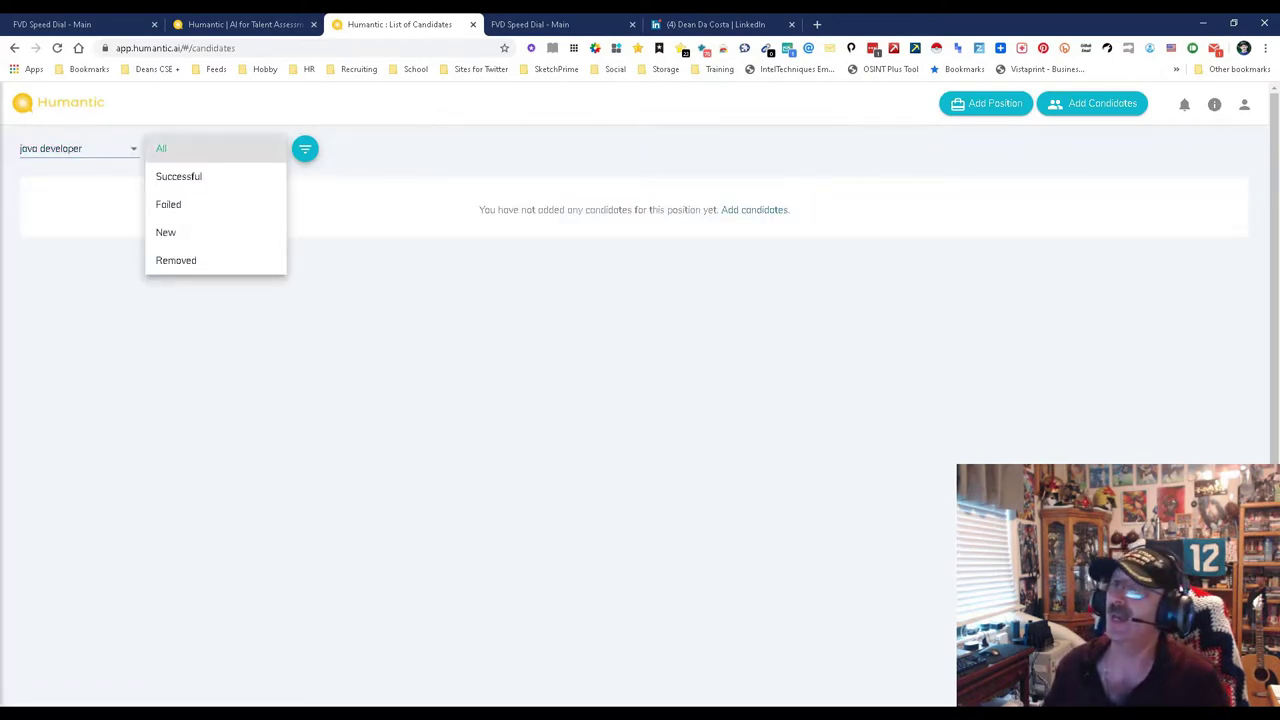
click(190, 176)
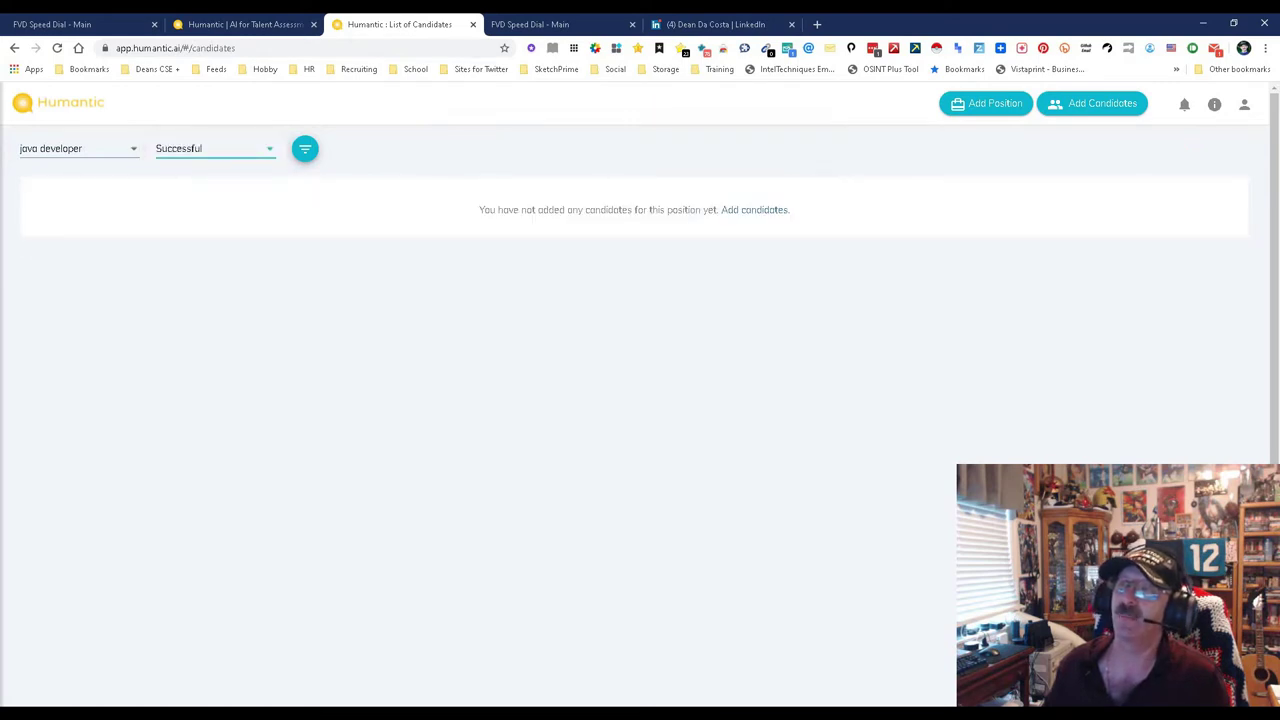
click(213, 148)
click(190, 203)
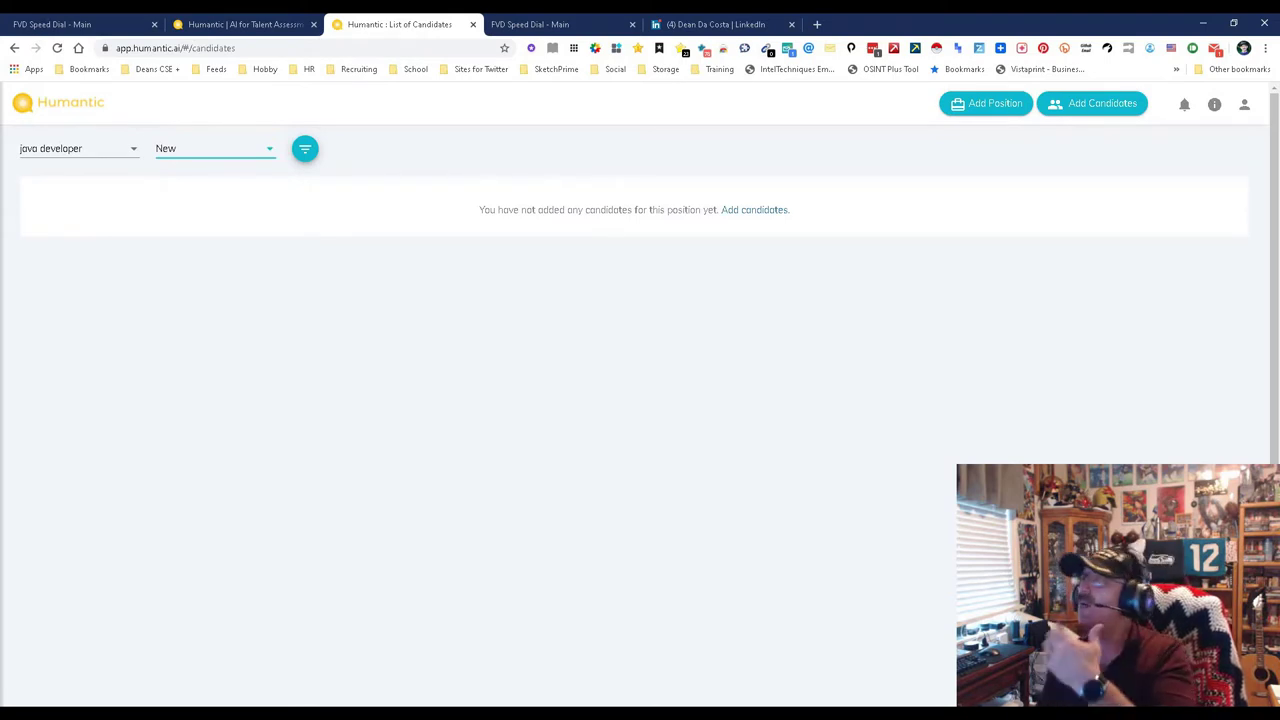
click(1244, 104)
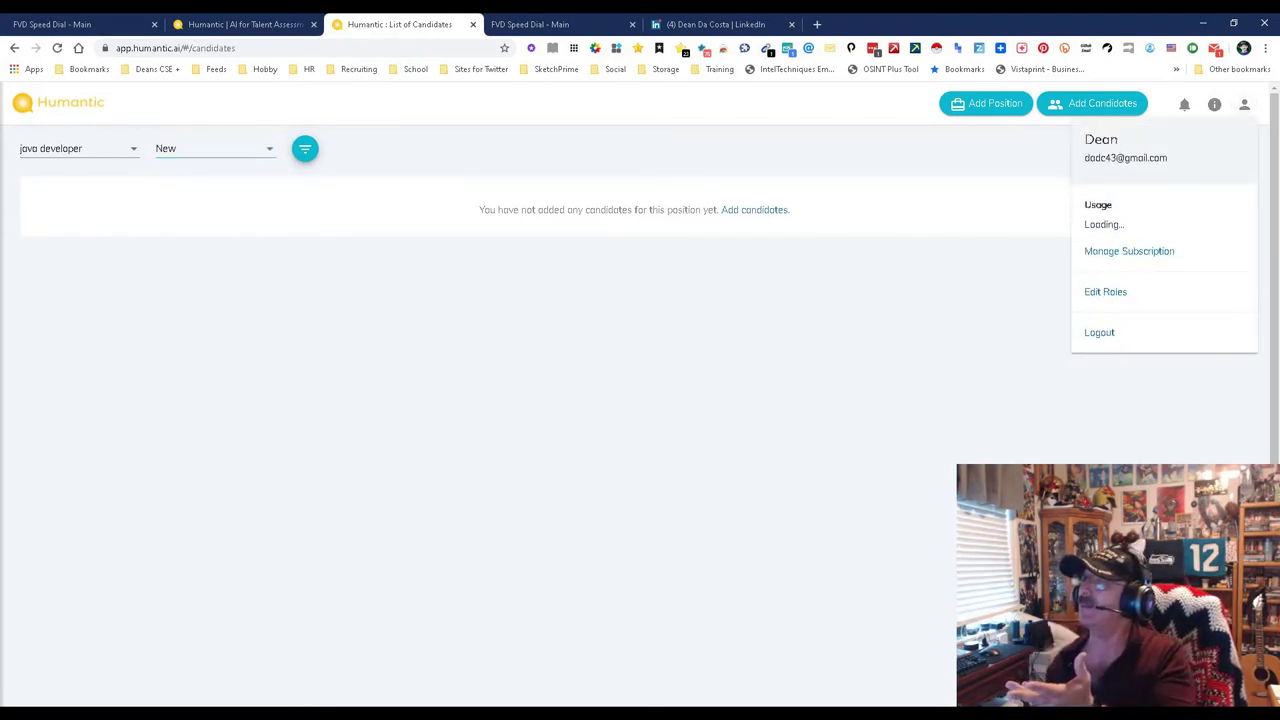
click(1244, 104)
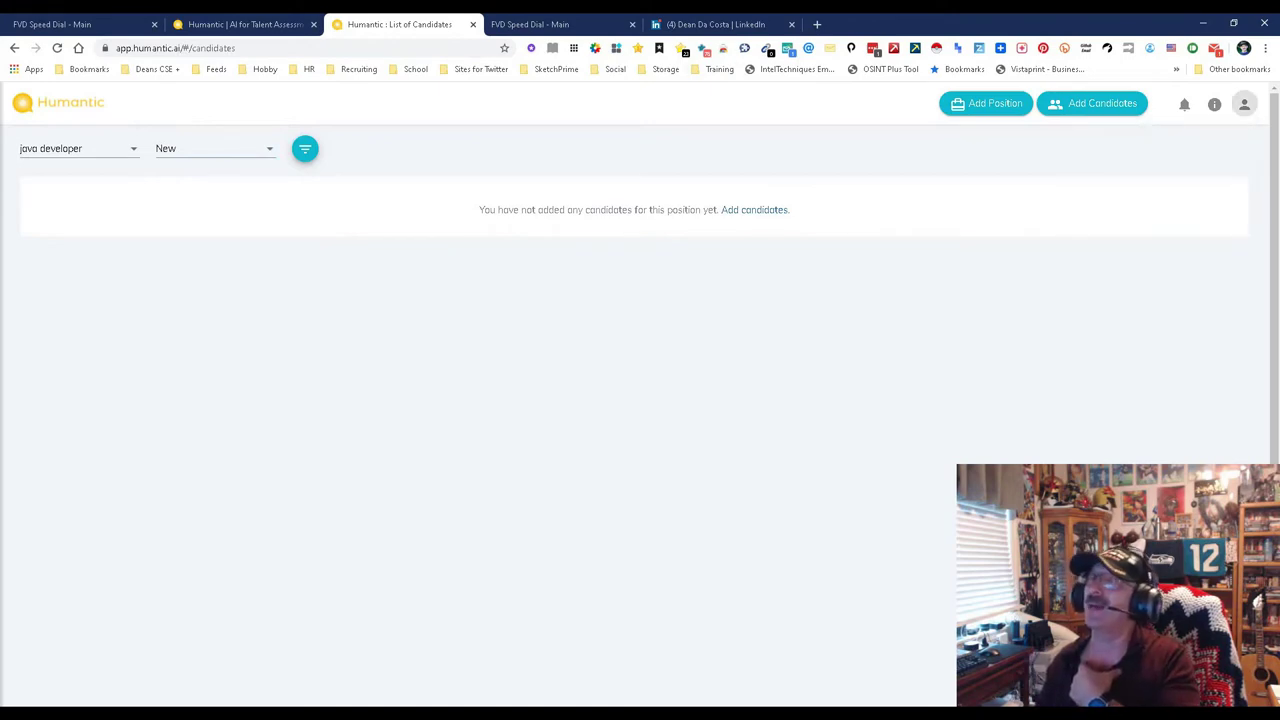
click(715, 24)
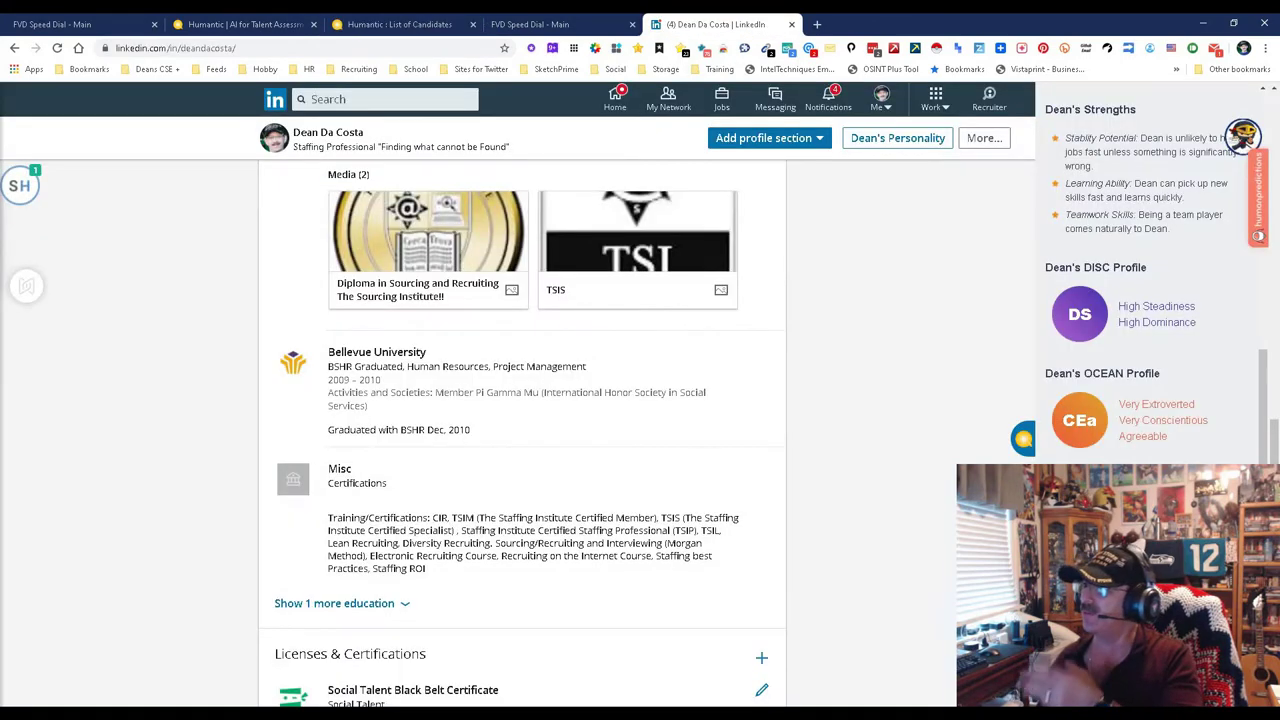
scroll(520, 400, down, 4)
scroll(1150, 300, up, 3)
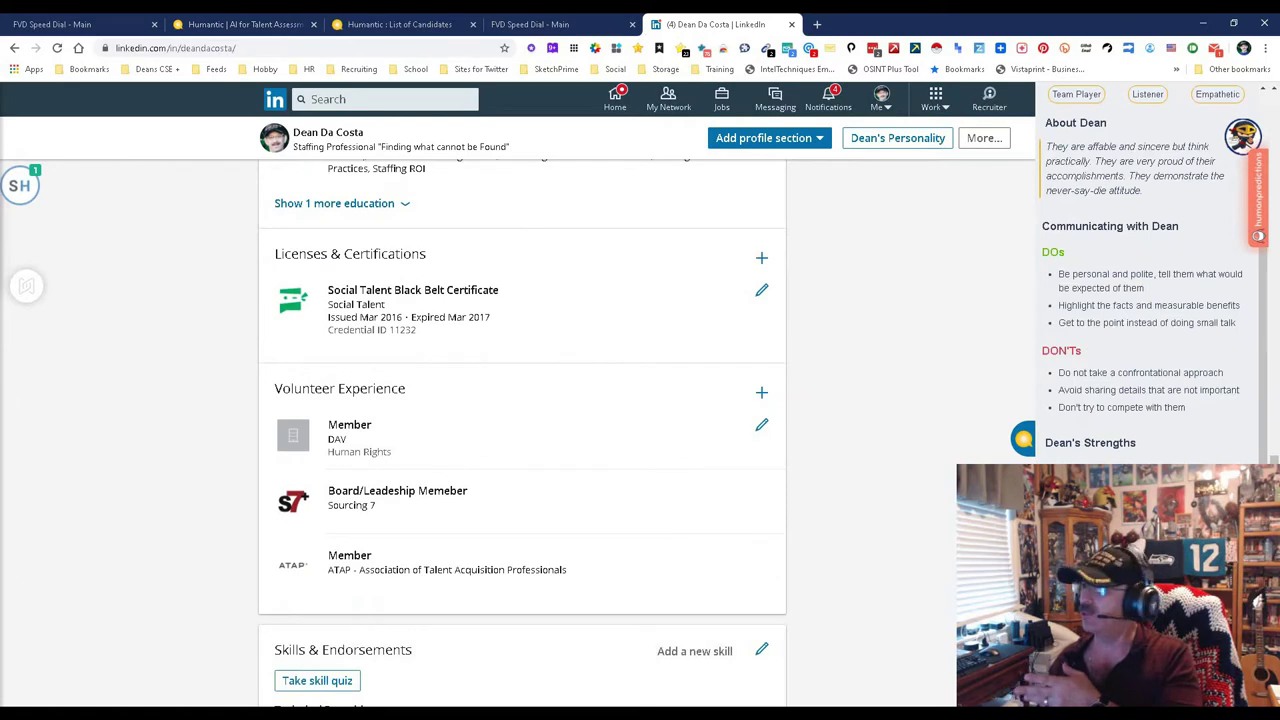
scroll(1150, 300, down, 3)
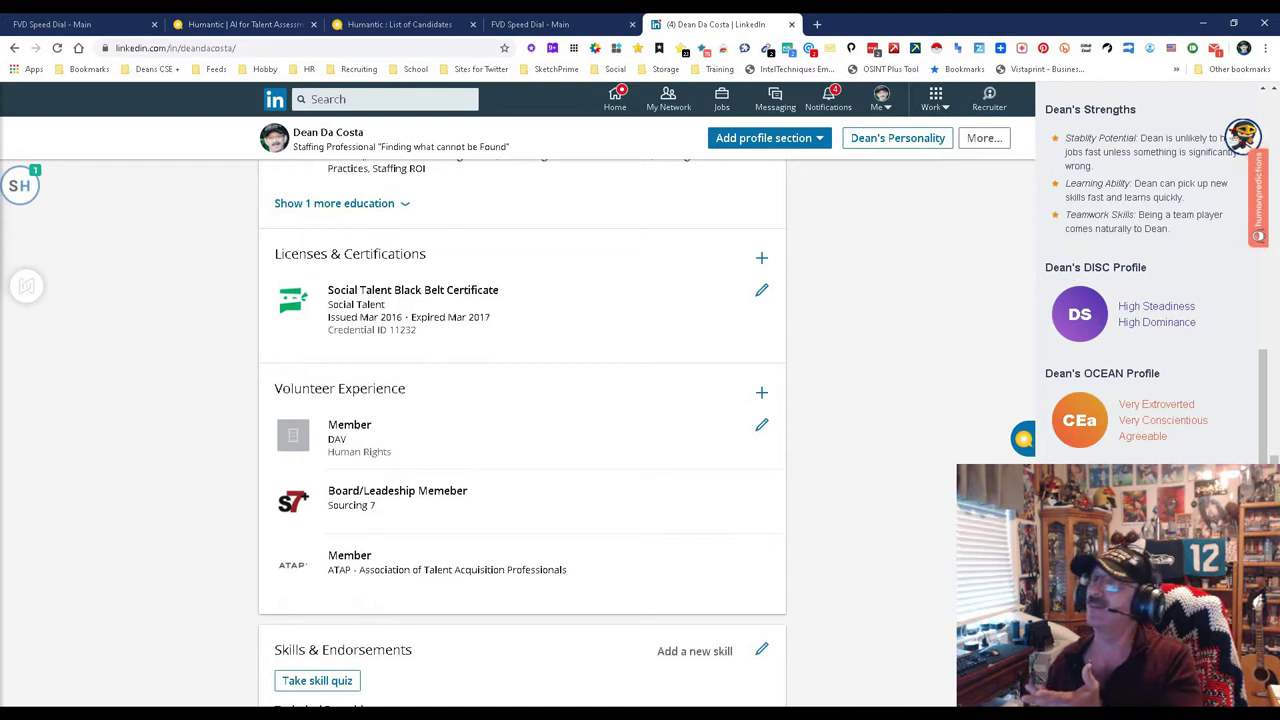
key(ctrl+3)
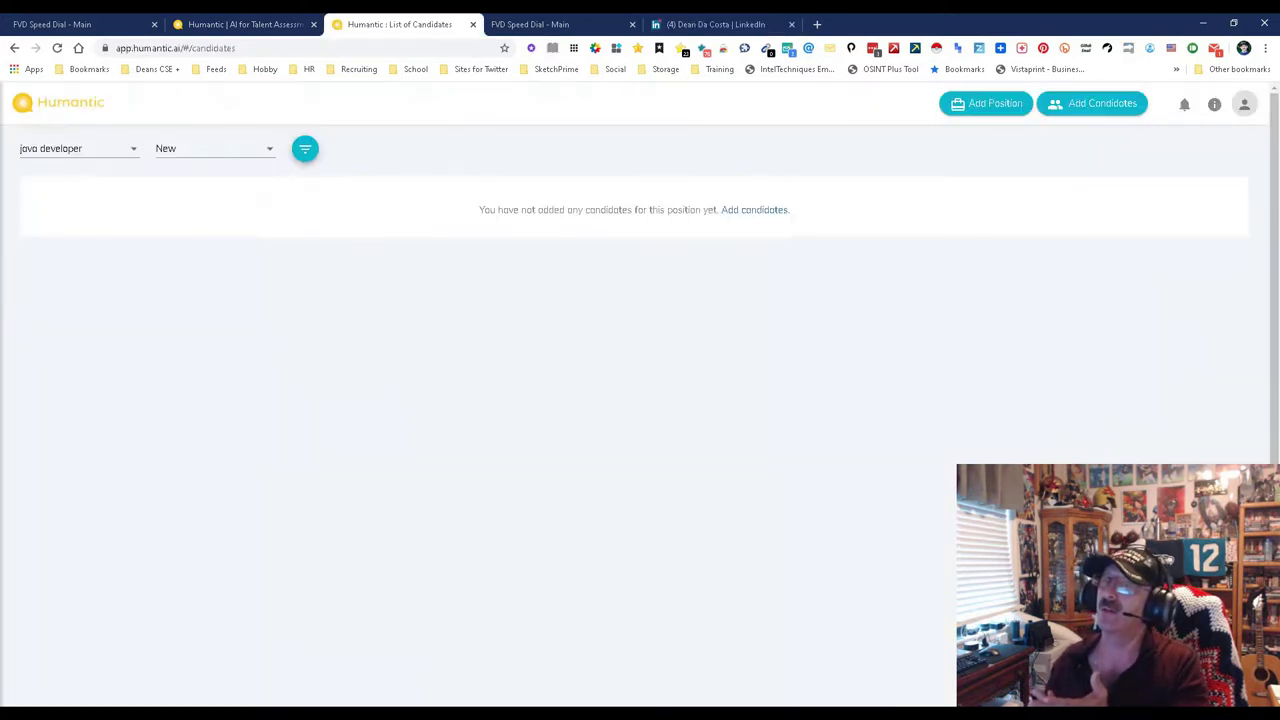
Reload the candidate list and open the manual Add Candidates form
key(F5)
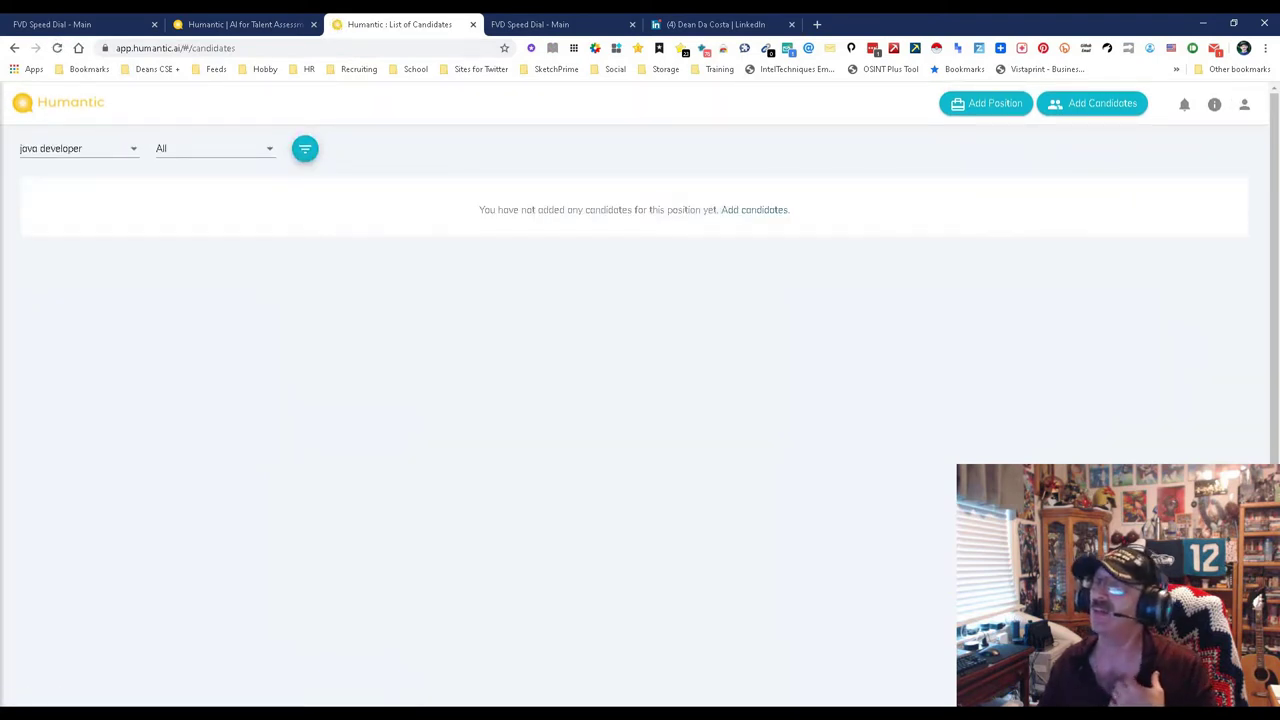
click(754, 210)
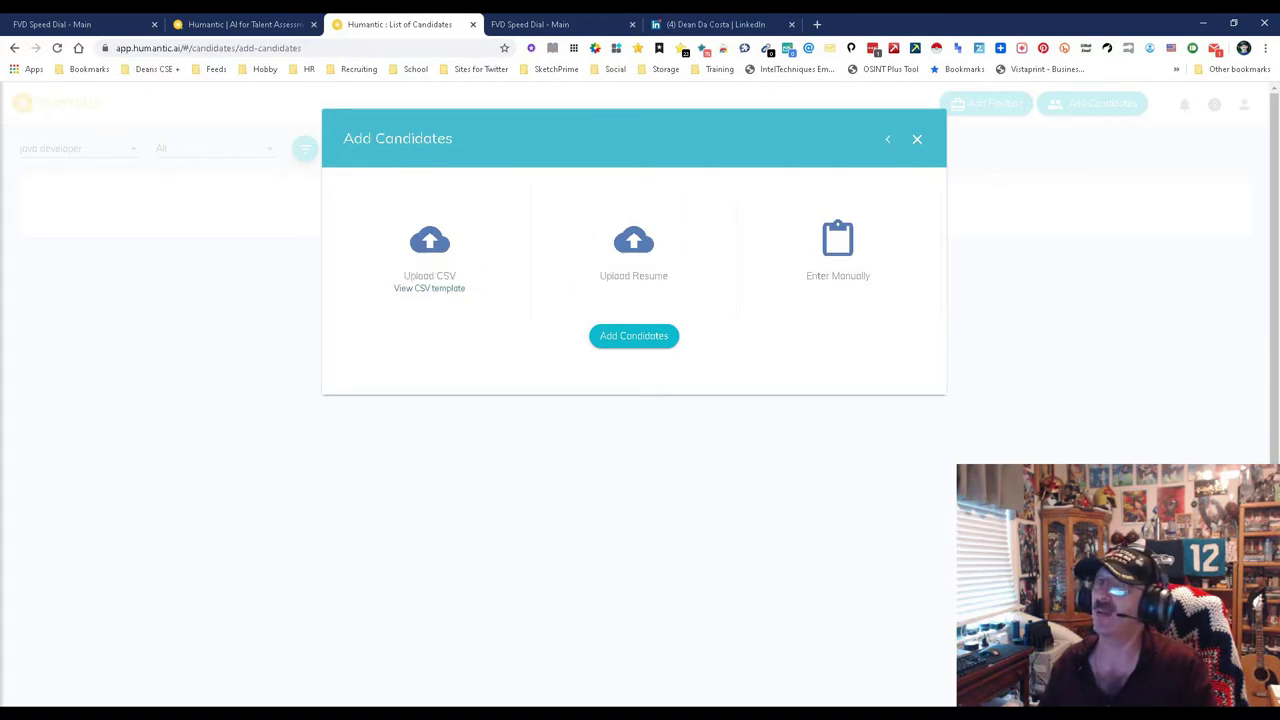
click(838, 245)
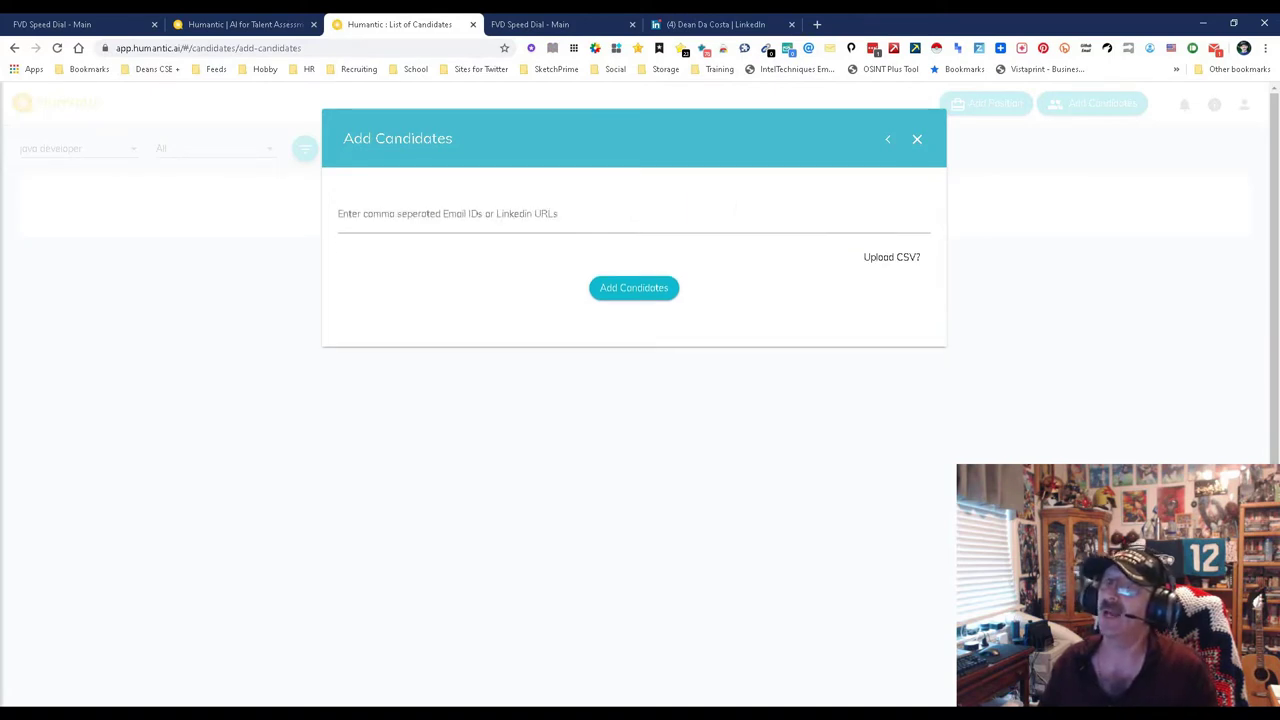
Copy the LinkedIn profile URL and try pasting it into the Add Candidates form
key(ctrl+5)
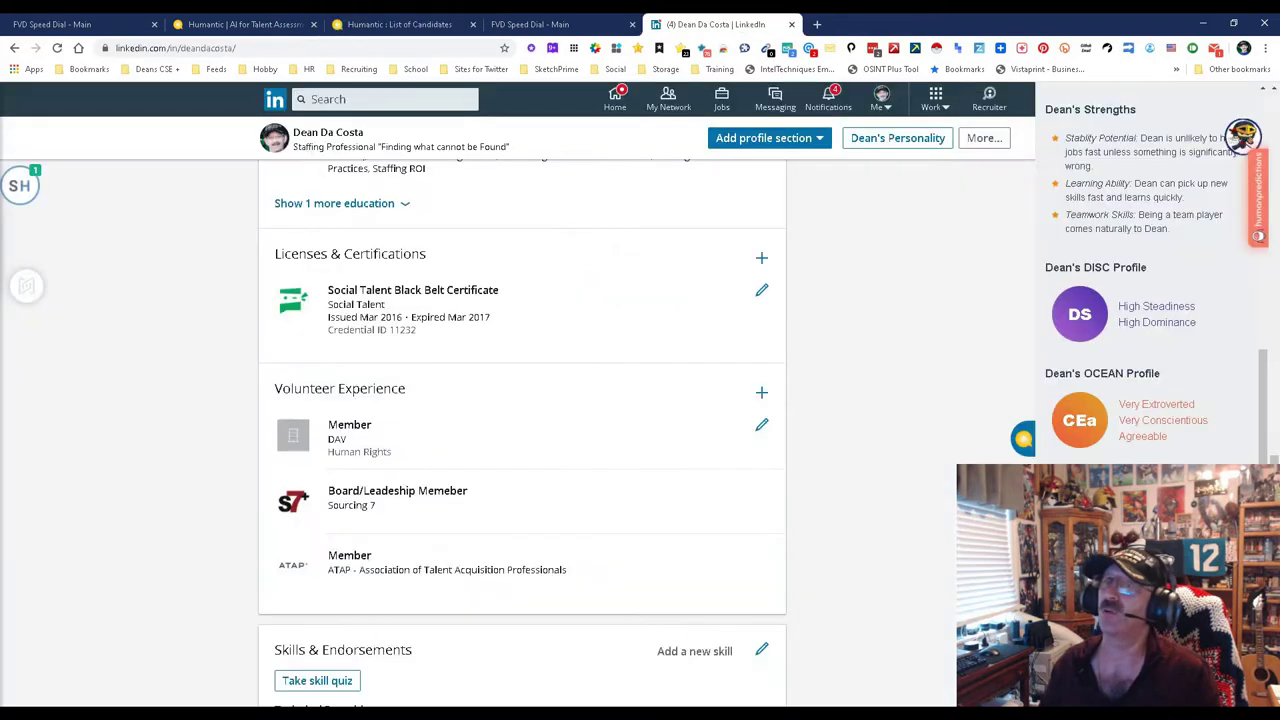
click(175, 48)
right_click(180, 48)
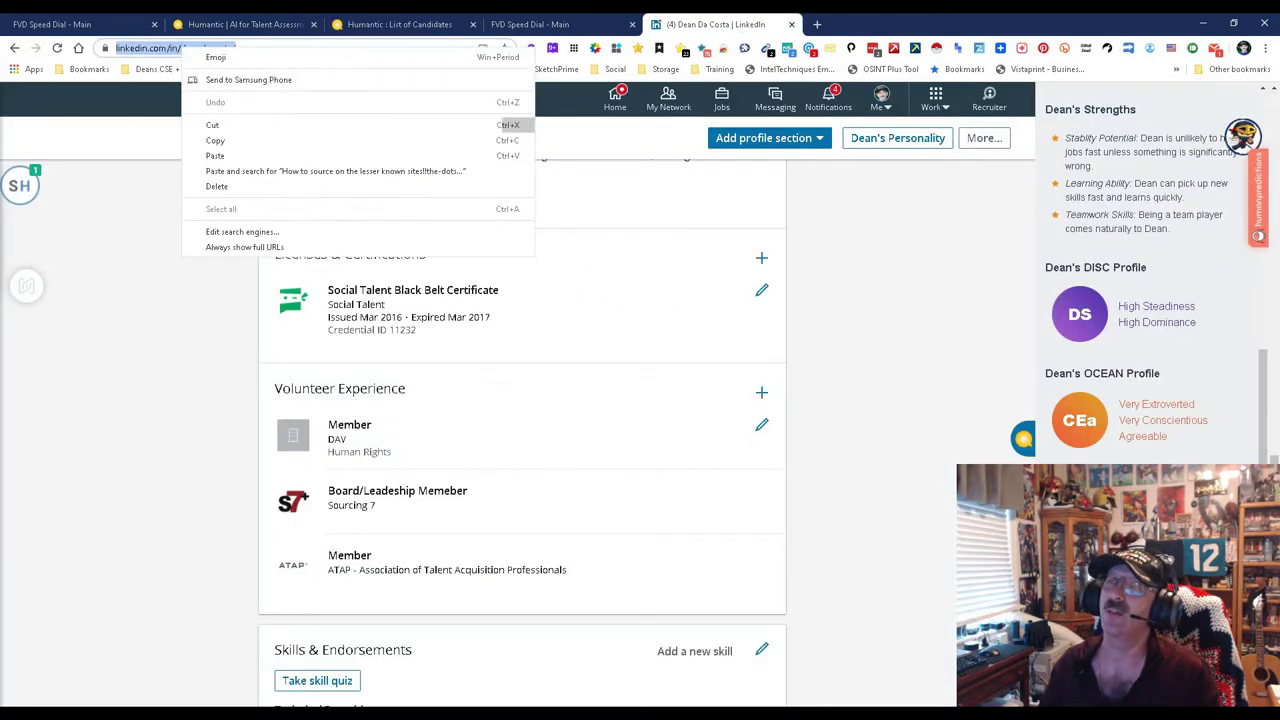
click(215, 140)
key(ctrl+3)
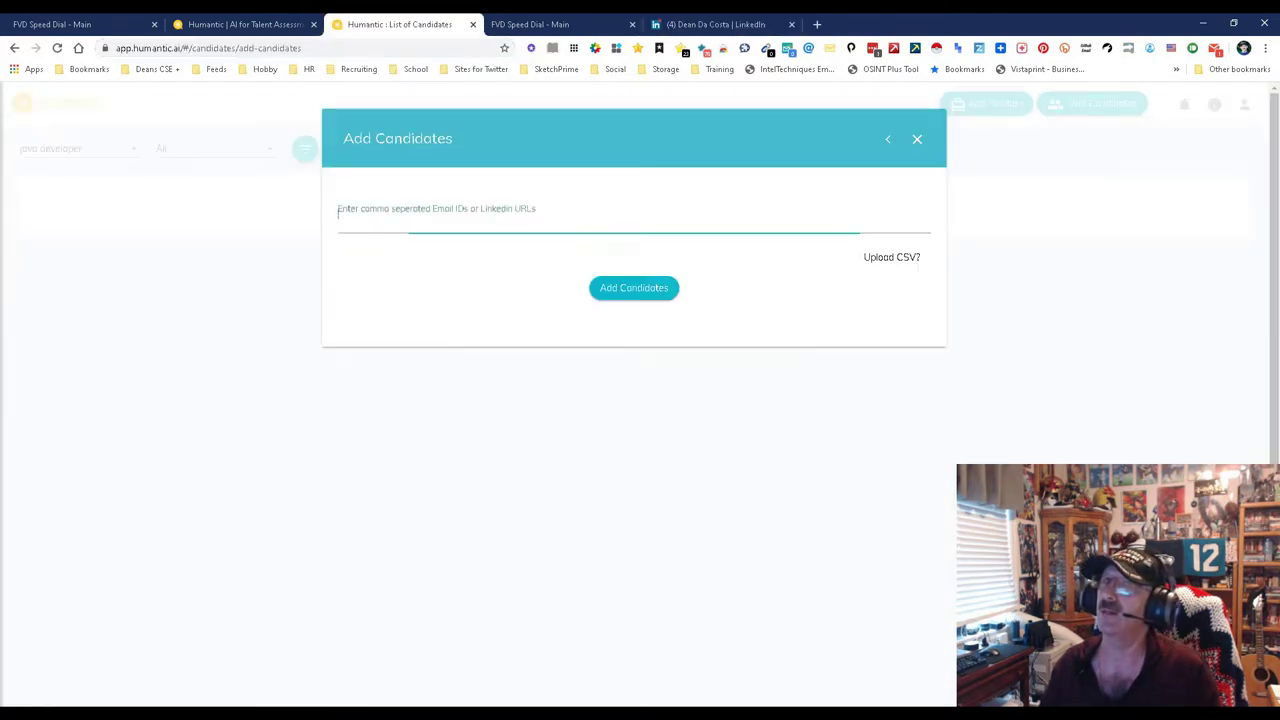
key(alt+Tab)
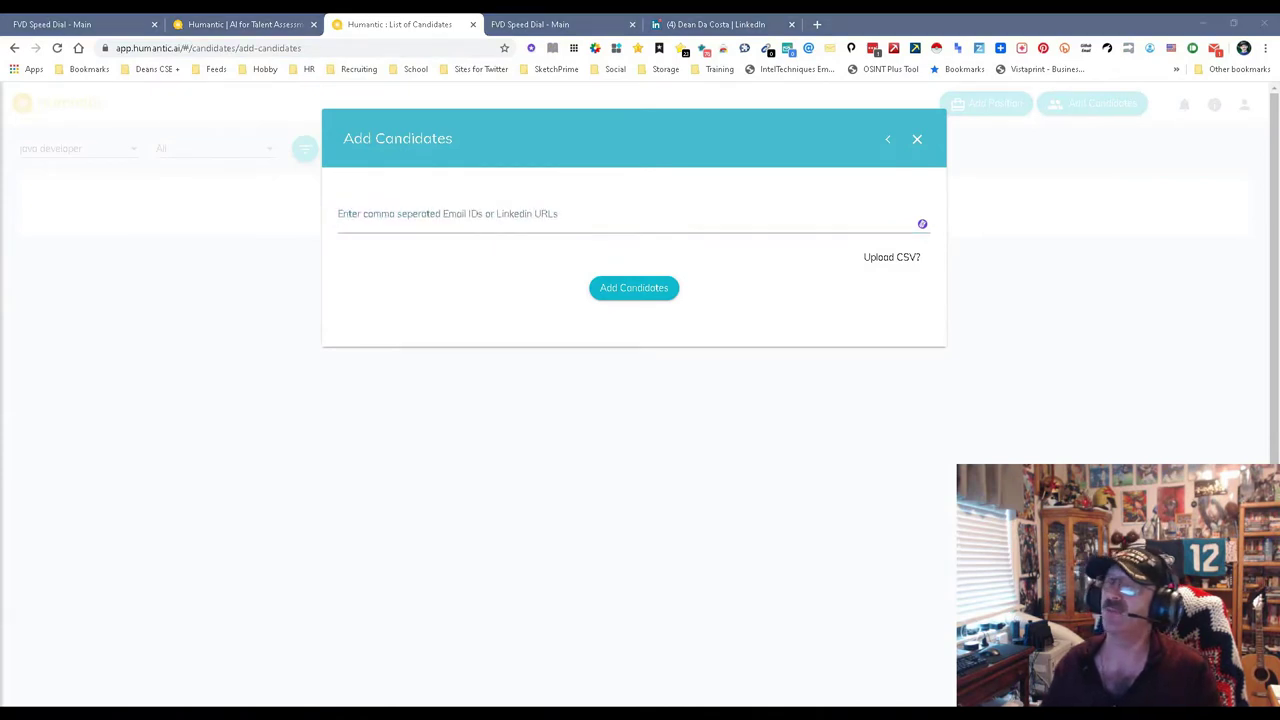
key(alt+Tab)
key(alt+Tab)
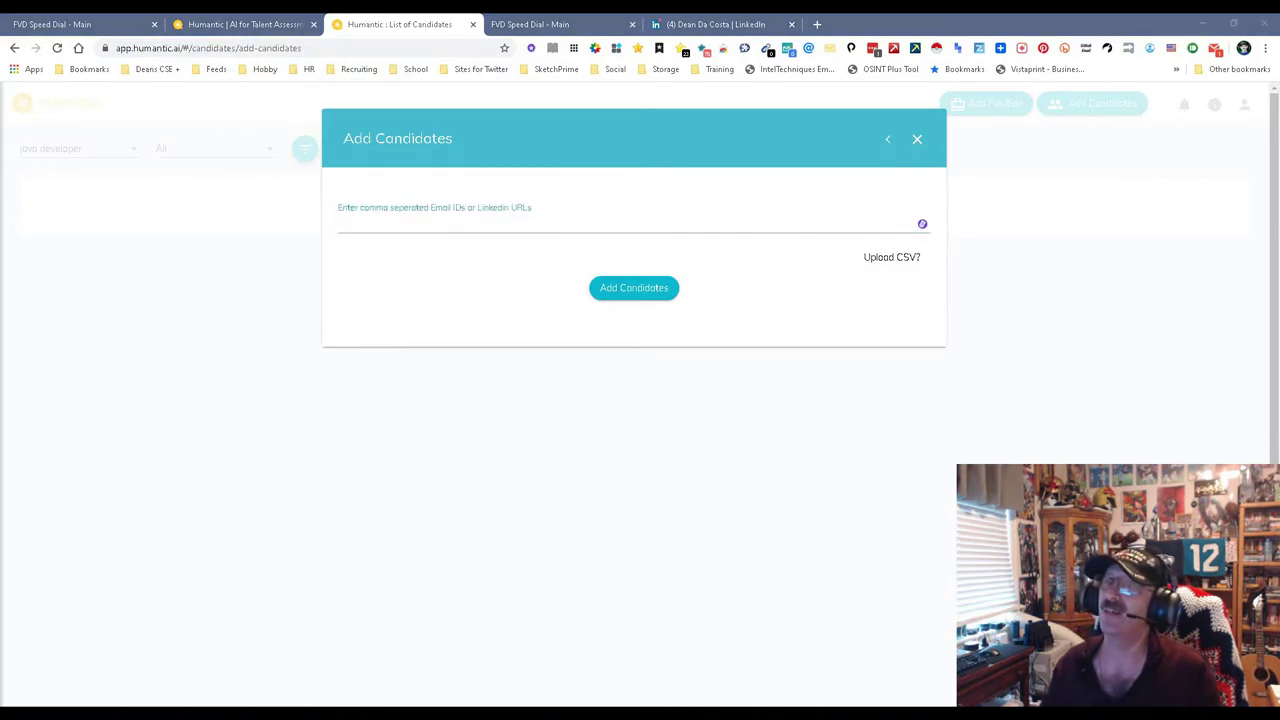
key(alt+Tab)
Copy the profile URL again, close the LinkedIn tab and return to the form
key(ctrl+5)
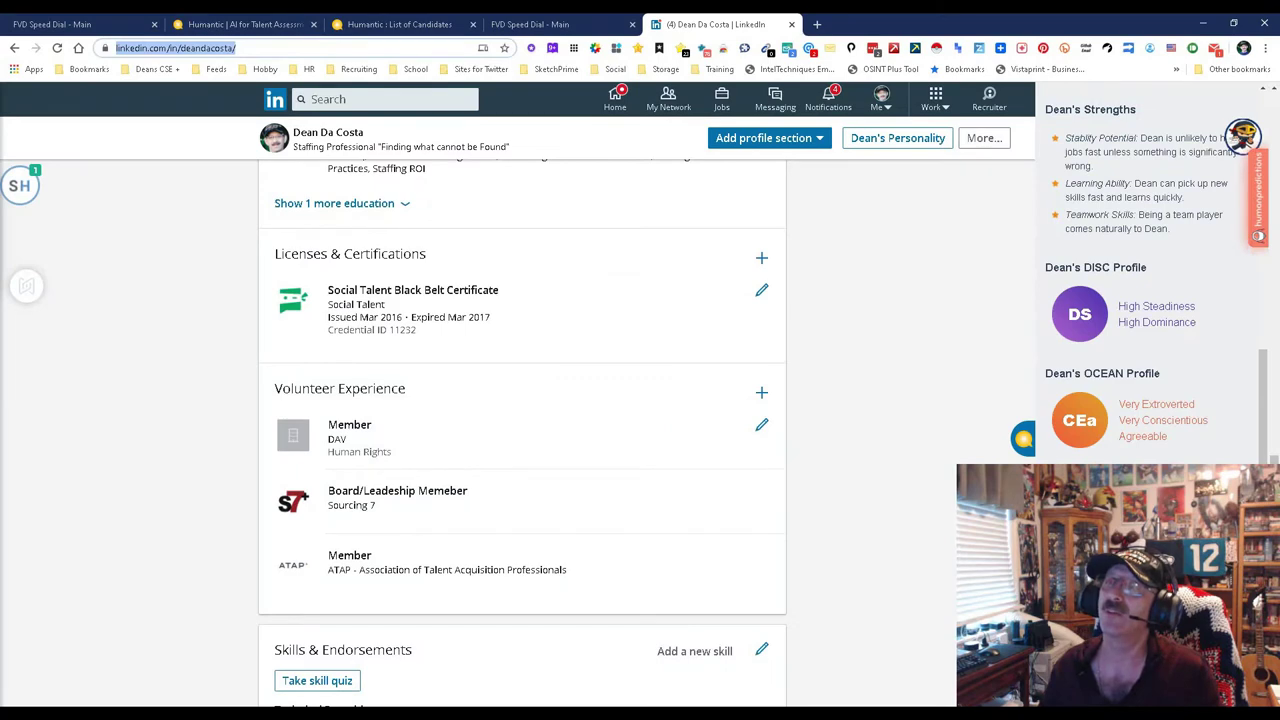
right_click(166, 48)
click(185, 137)
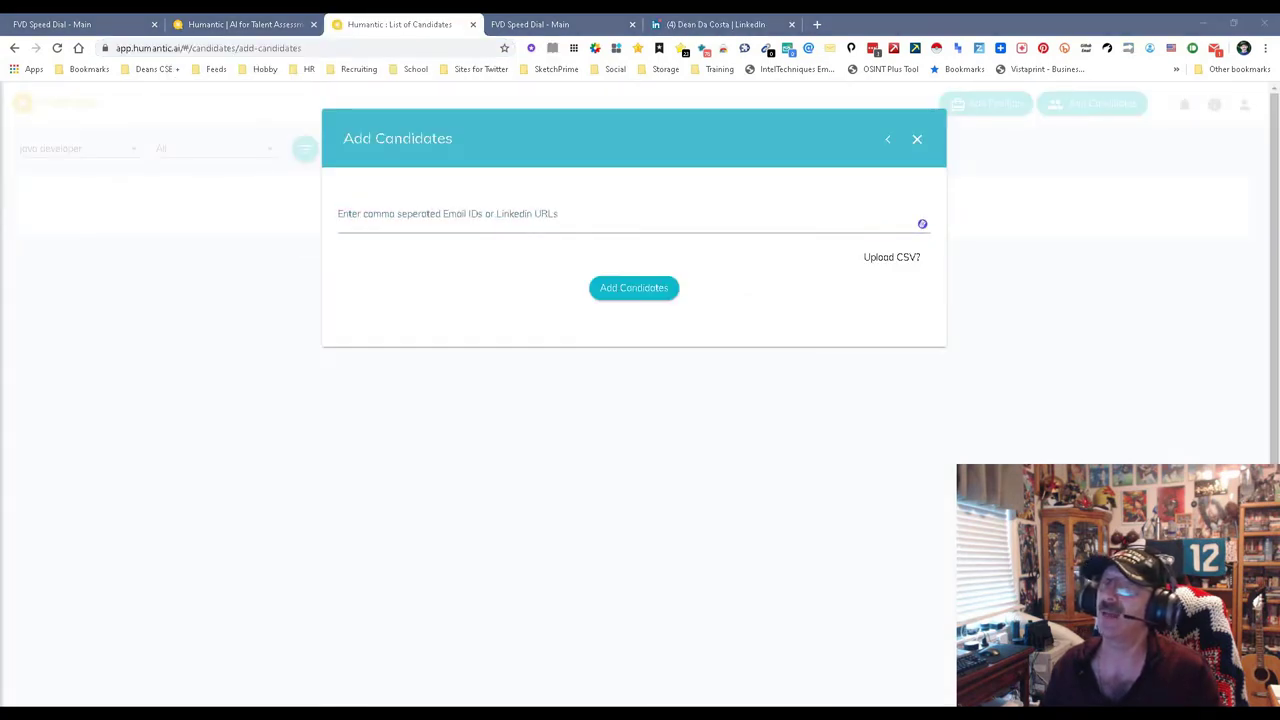
key(ctrl+5)
key(ctrl+w)
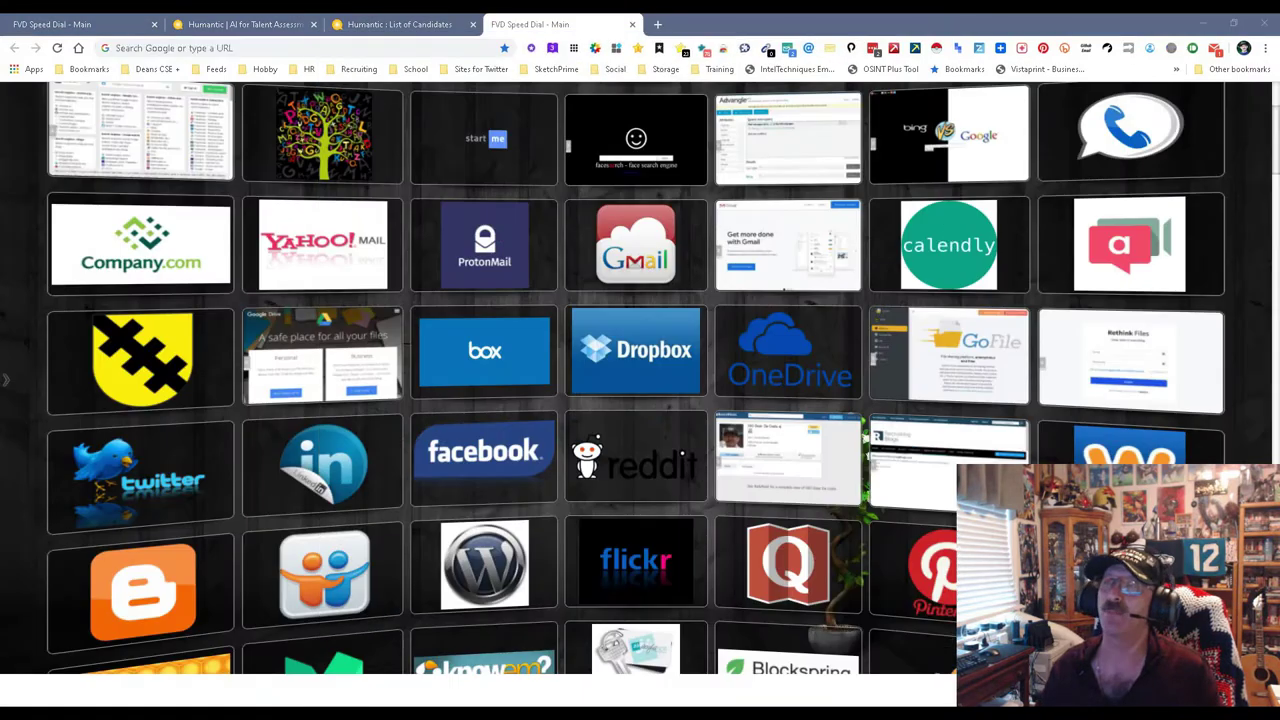
key(ctrl+3)
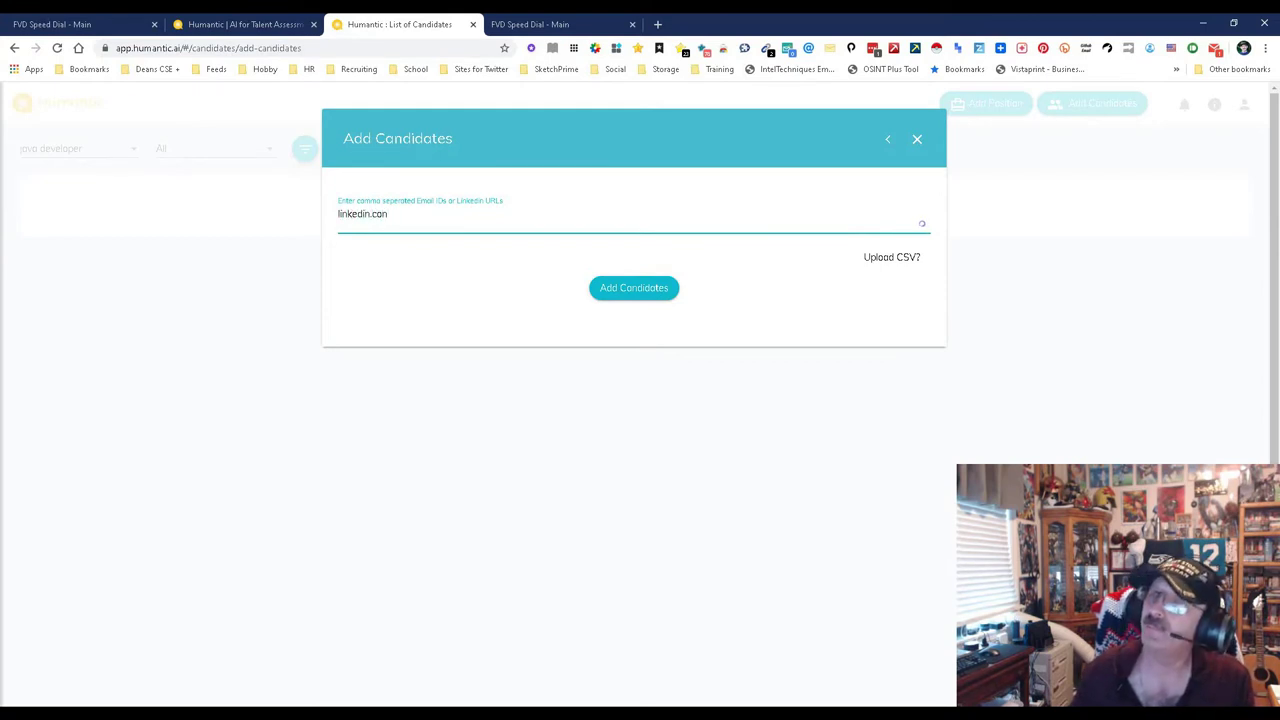
text(/in/deon)
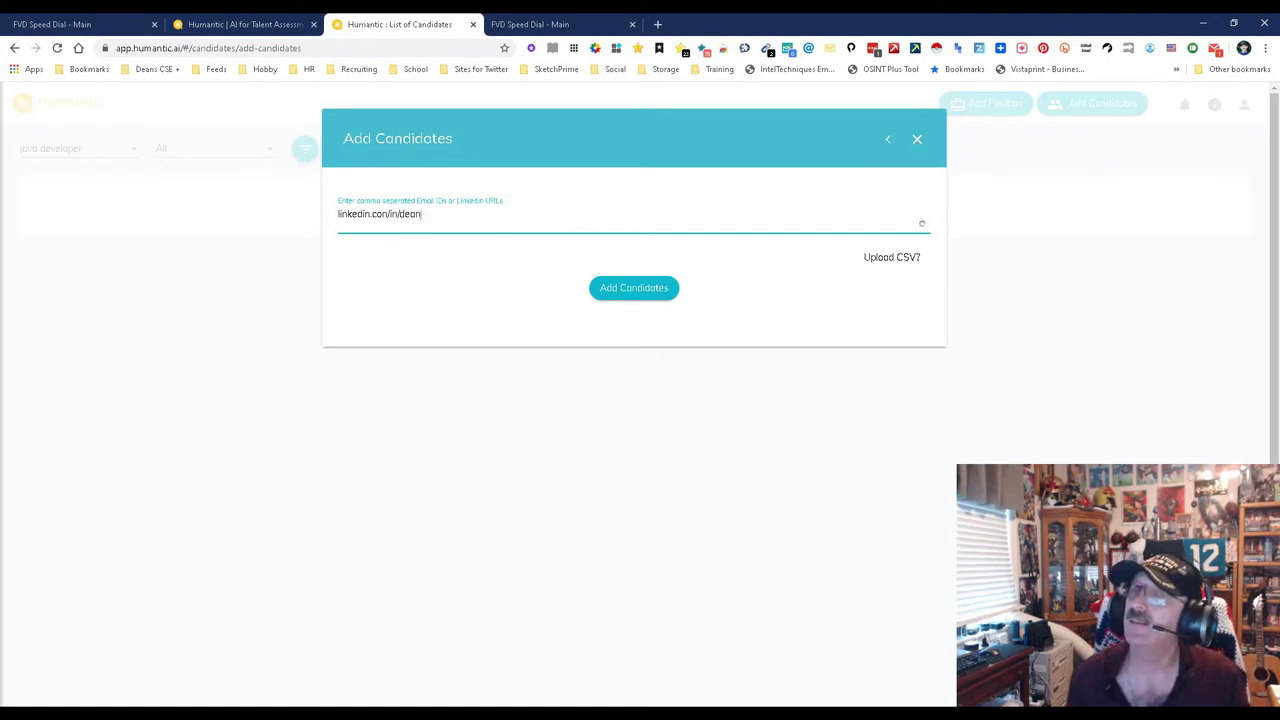
text(ta)
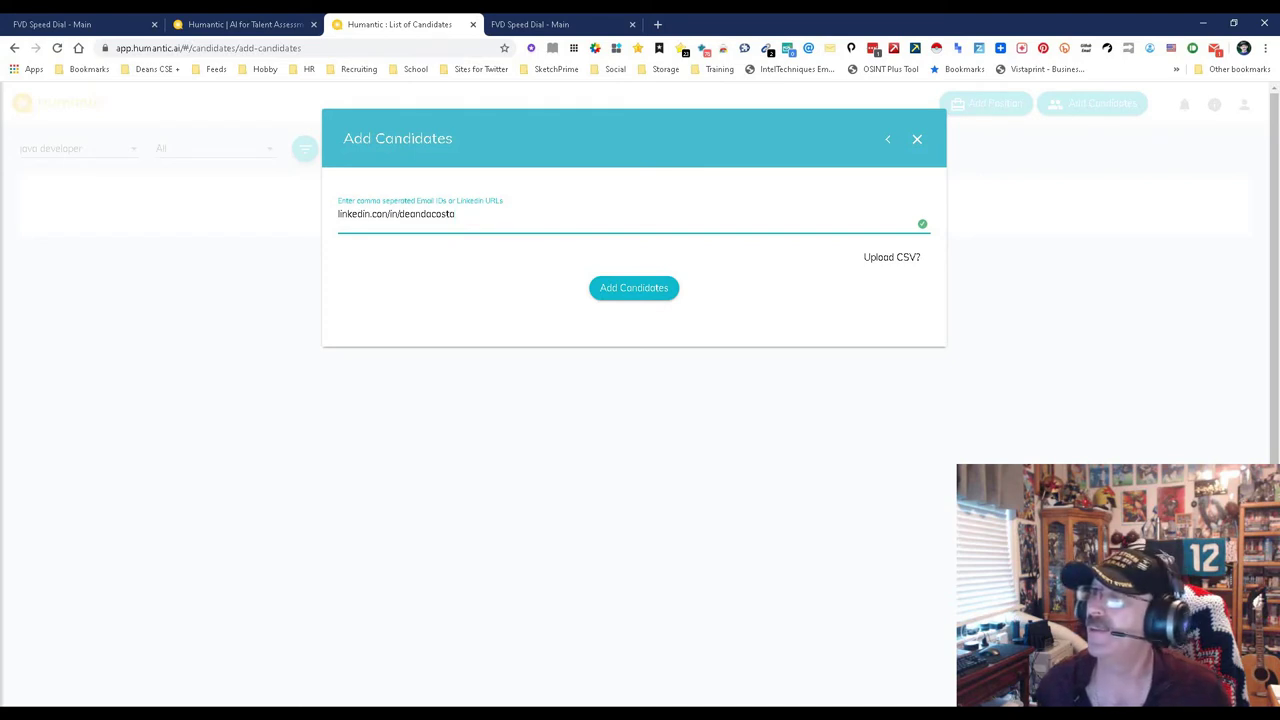
key(Tab)
key(Return)
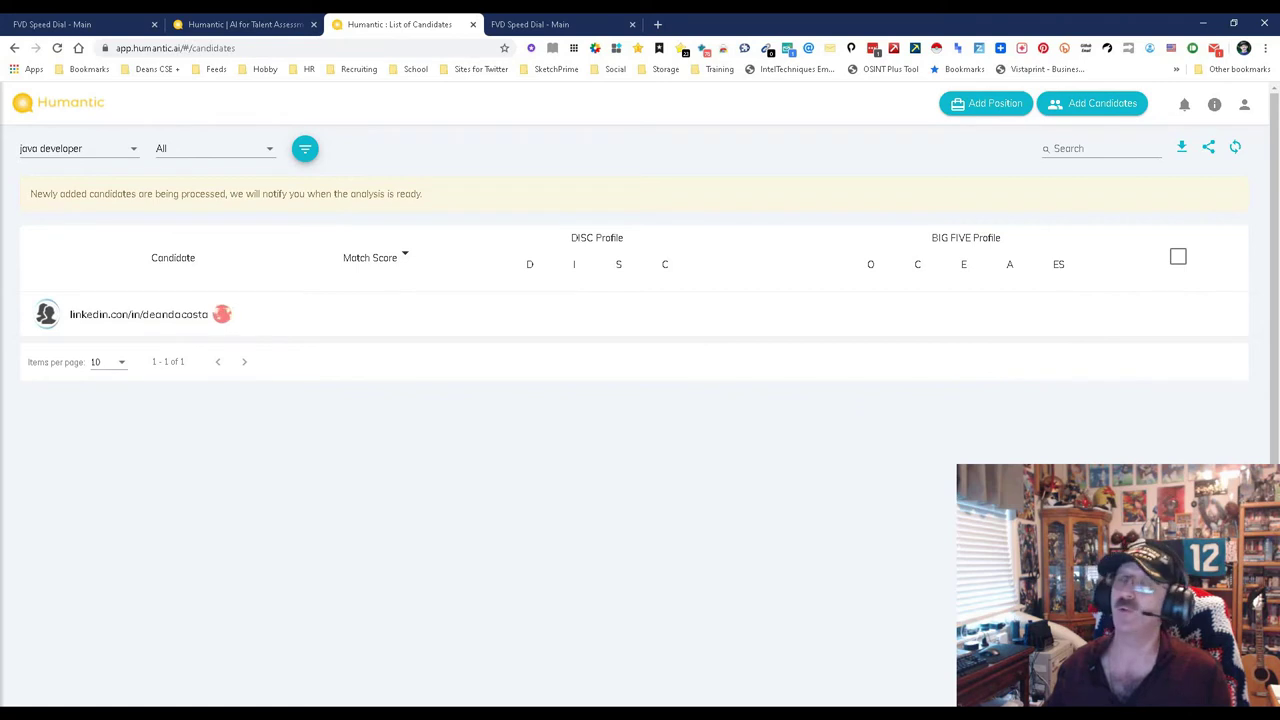
click(1178, 257)
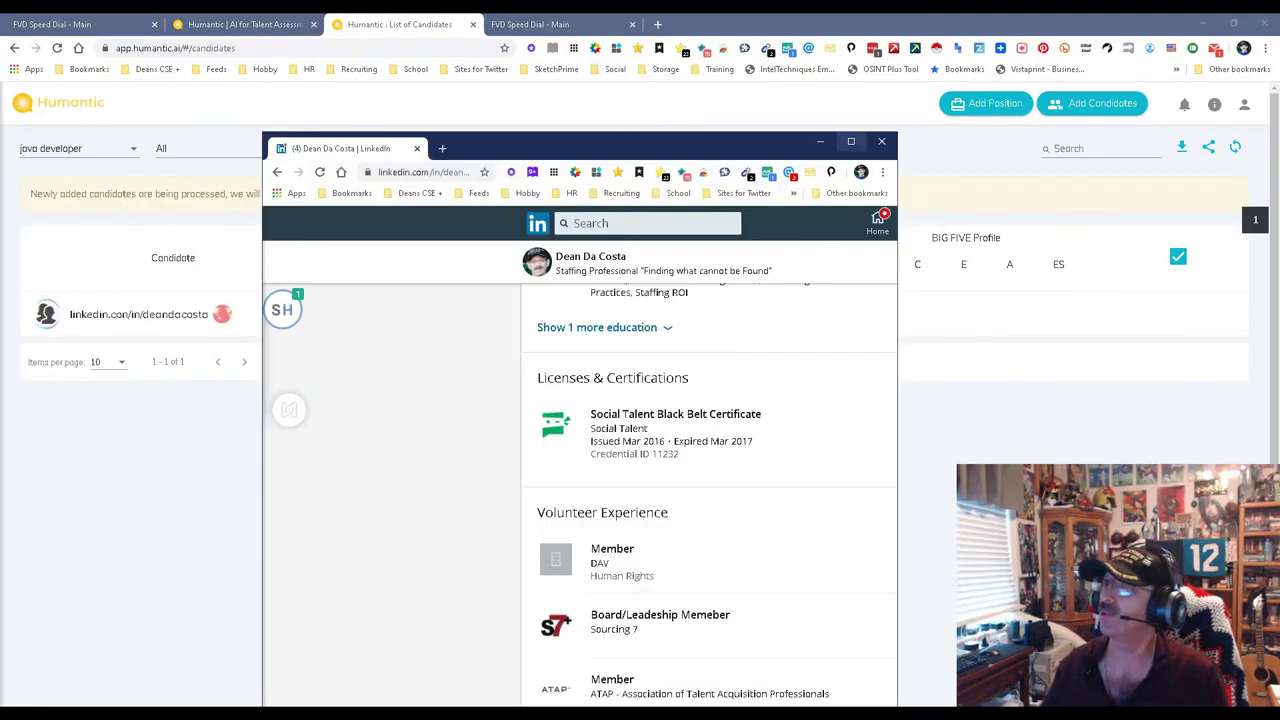
Review the profile's skills, recommendations and OCEAN profile, then minimize the LinkedIn window
scroll(522, 430, down, 3)
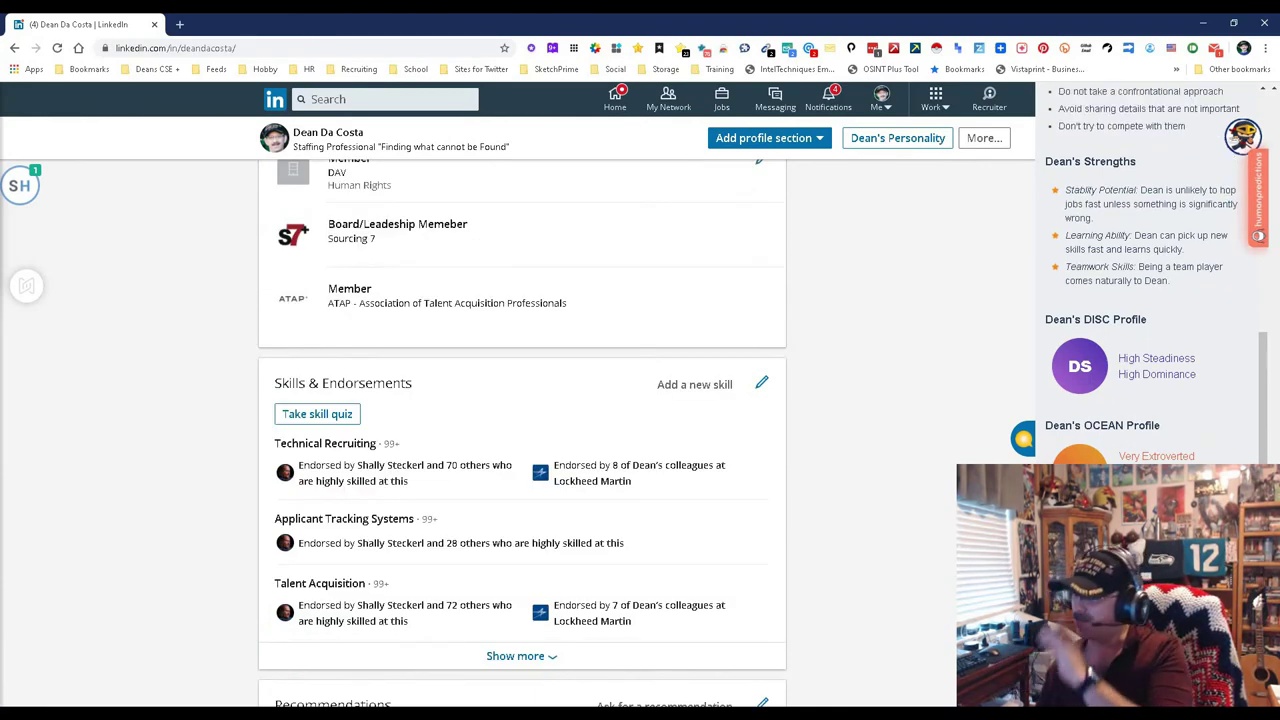
scroll(522, 430, down, 1)
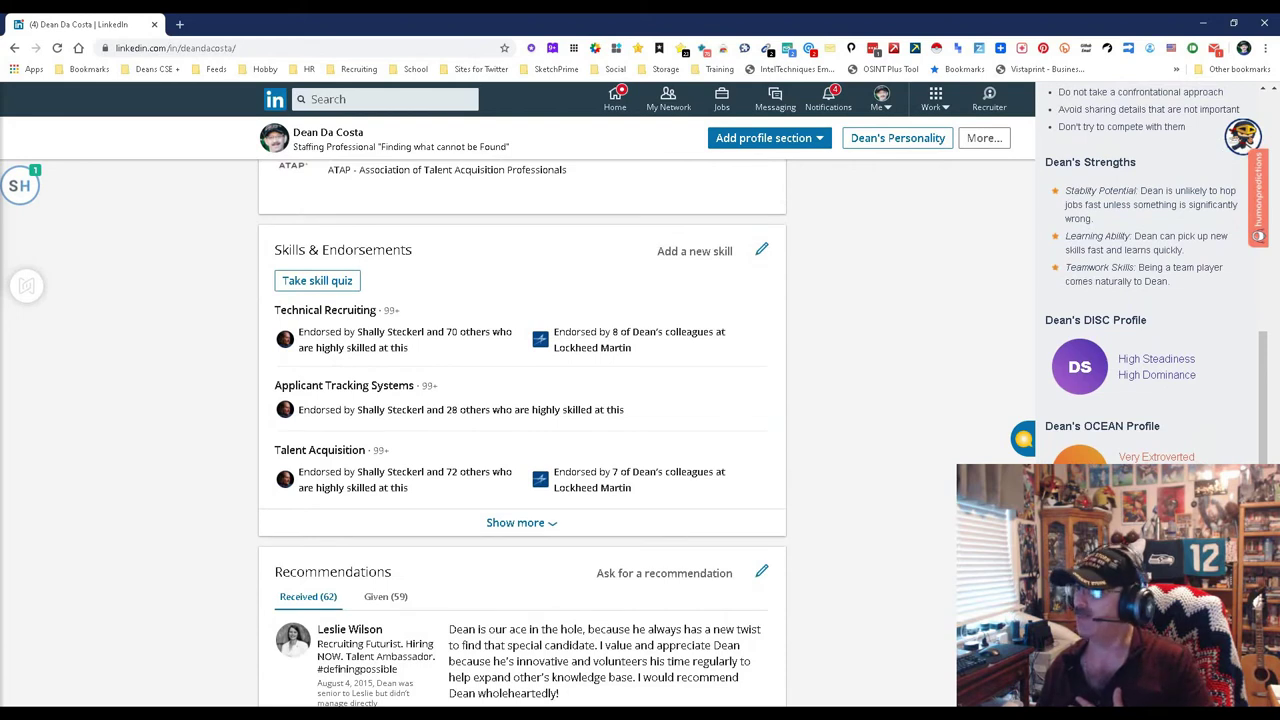
scroll(1150, 300, down, 1)
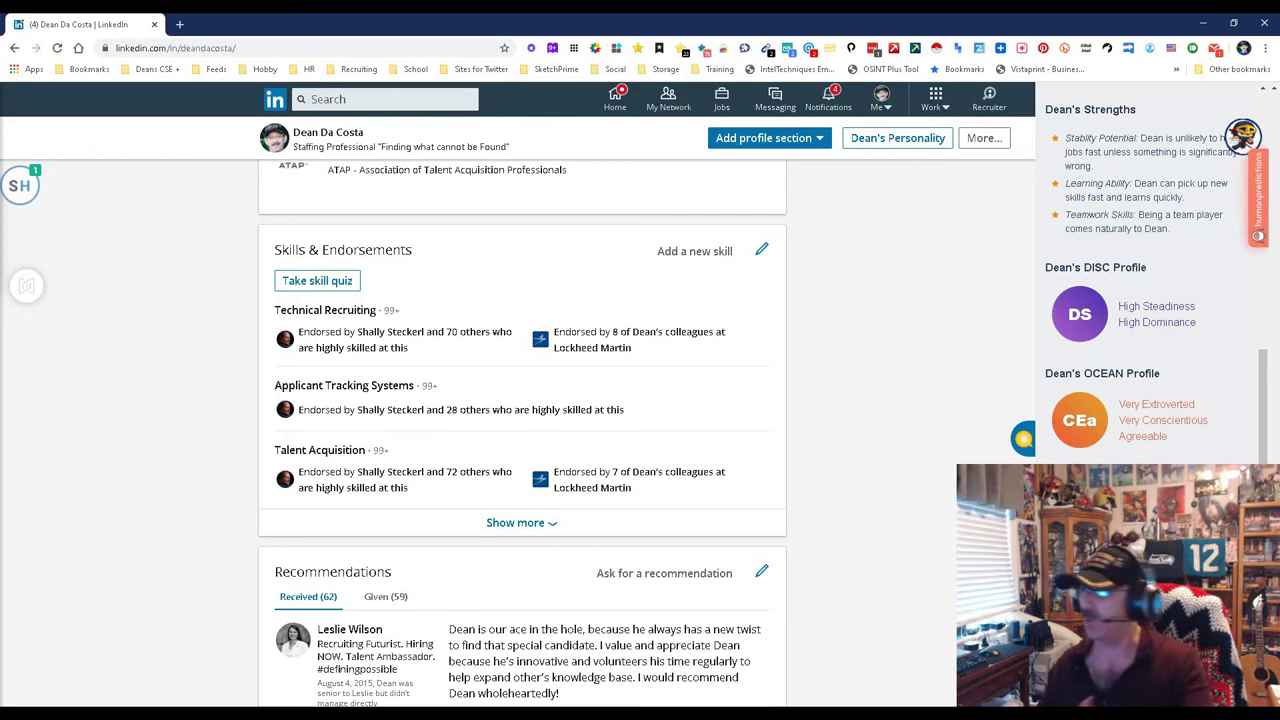
scroll(522, 430, down, 2)
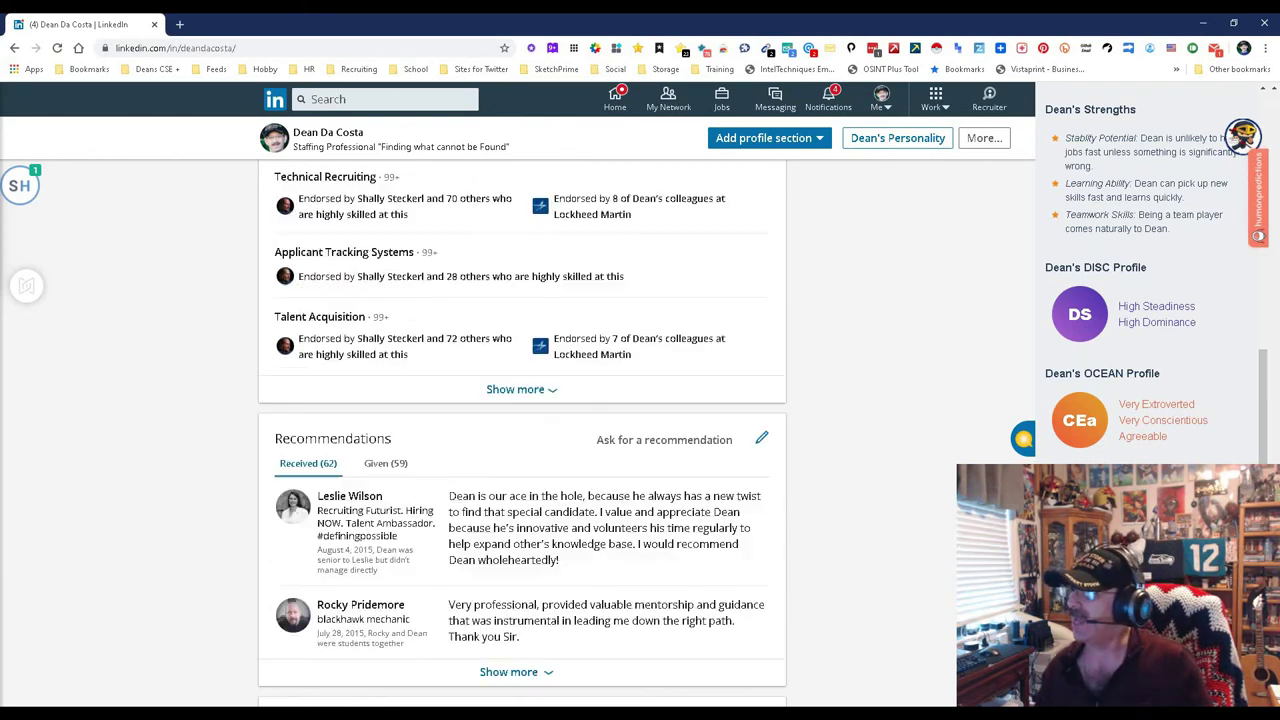
scroll(1150, 250, up, 1)
scroll(1150, 280, down, 1)
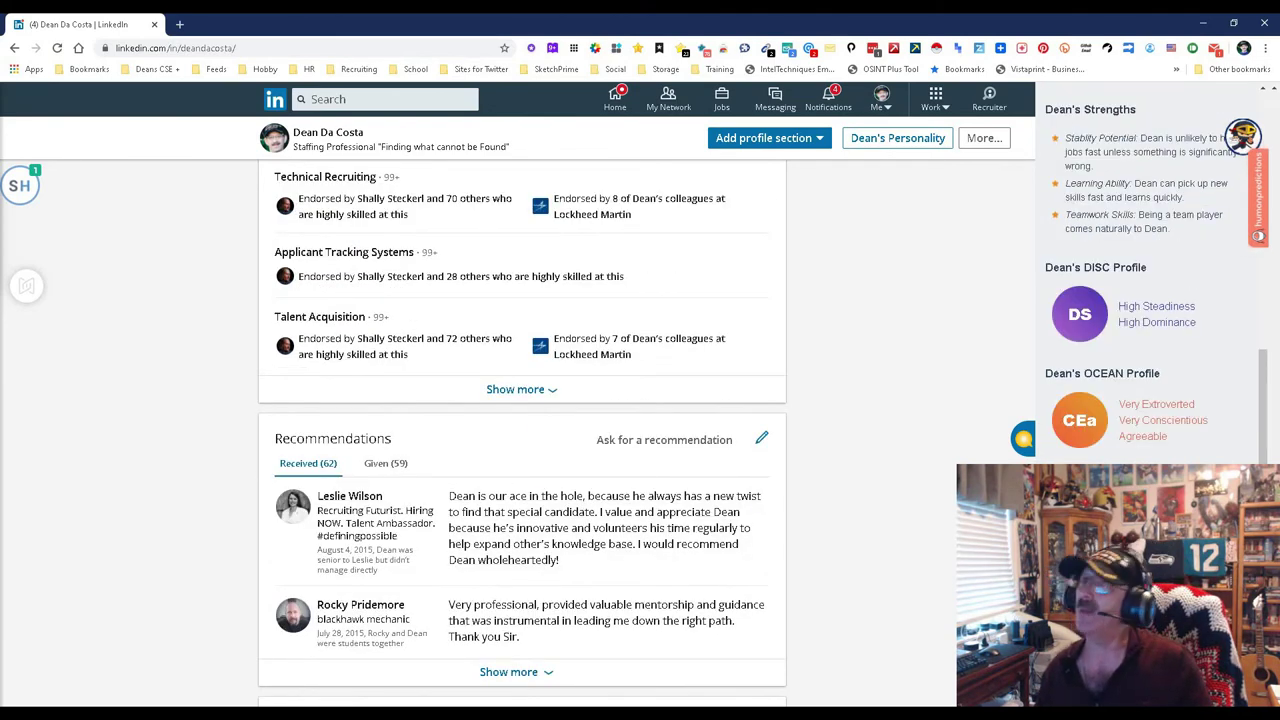
click(1203, 22)
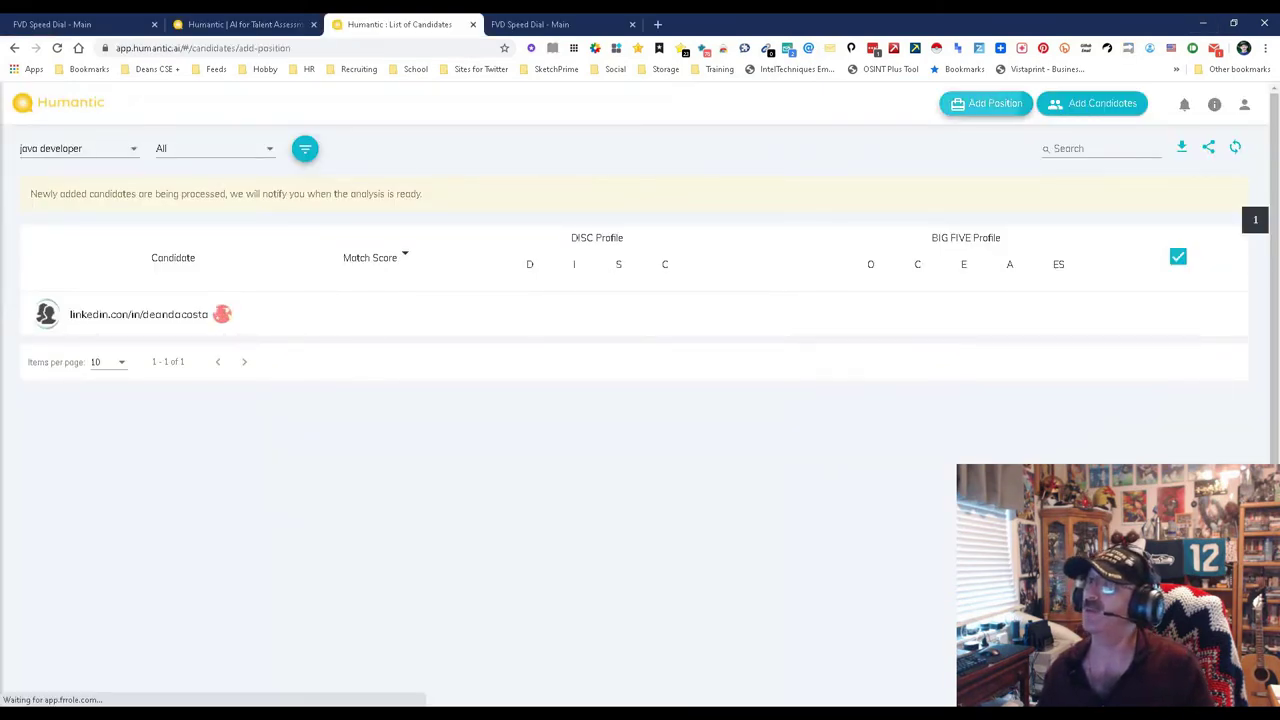
Add a Software Developer position without an ideal persona and view its candidate list
click(985, 103)
click(500, 200)
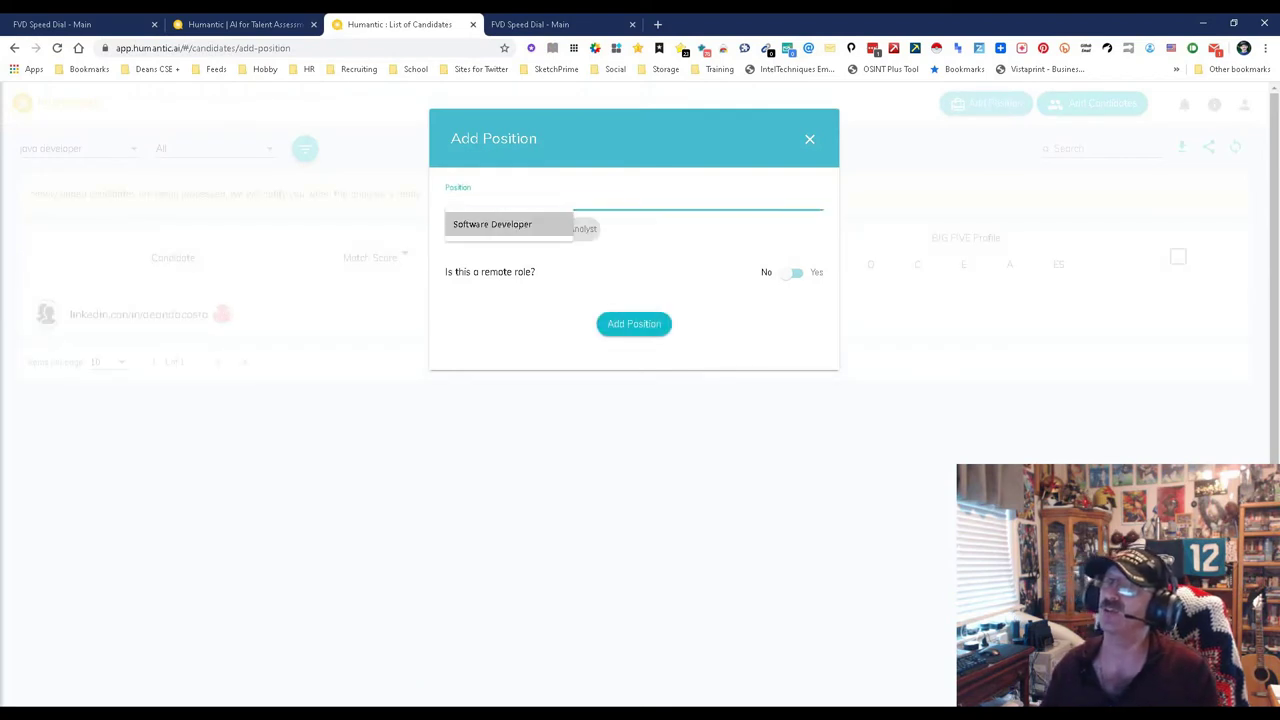
click(492, 224)
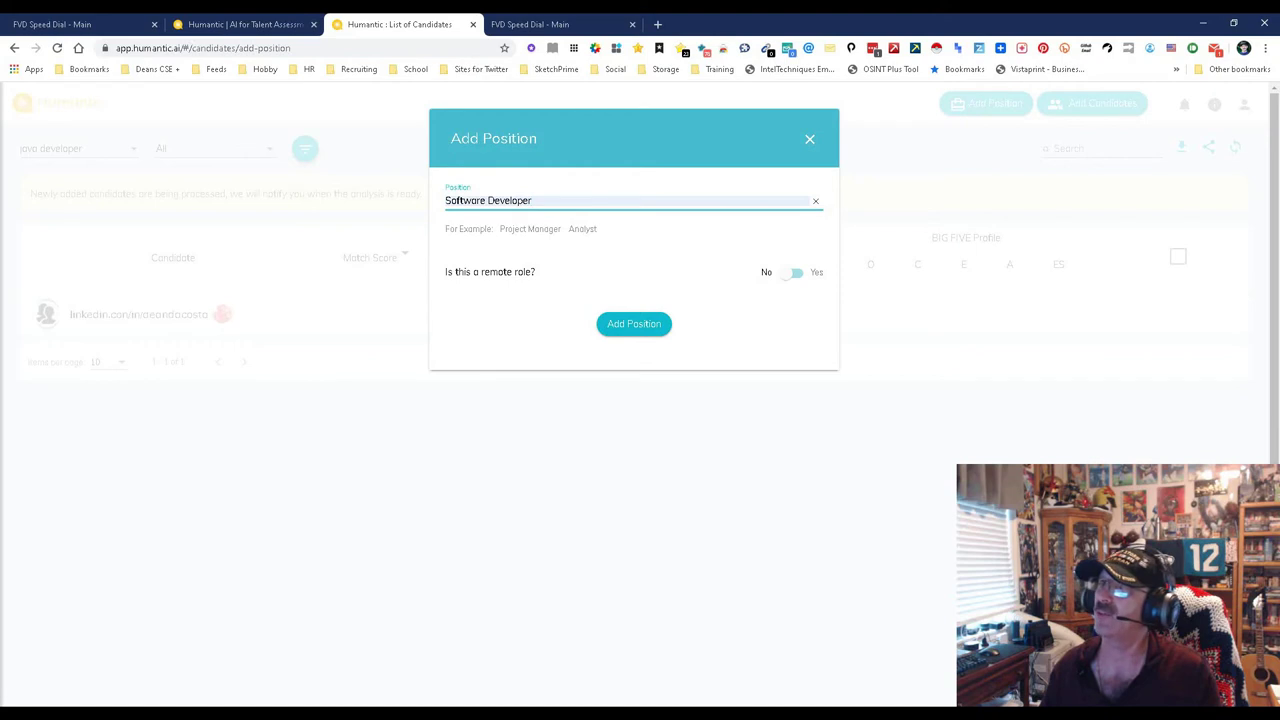
click(634, 323)
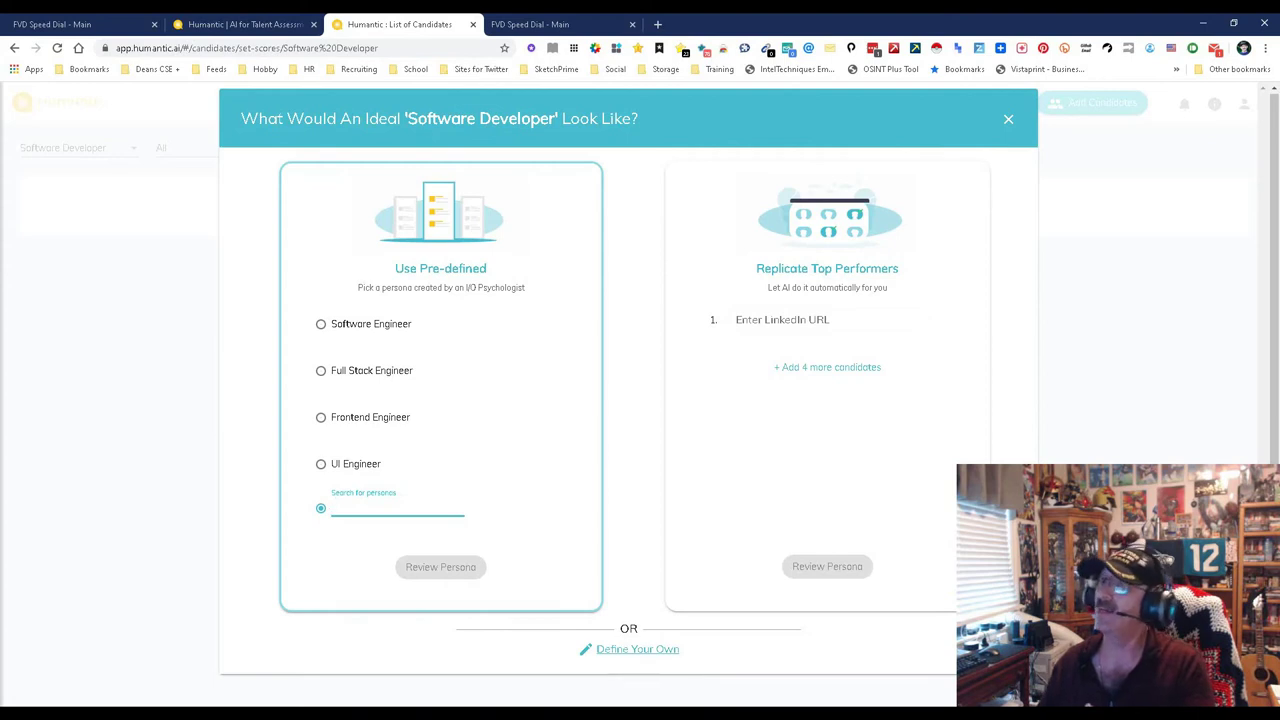
click(1008, 119)
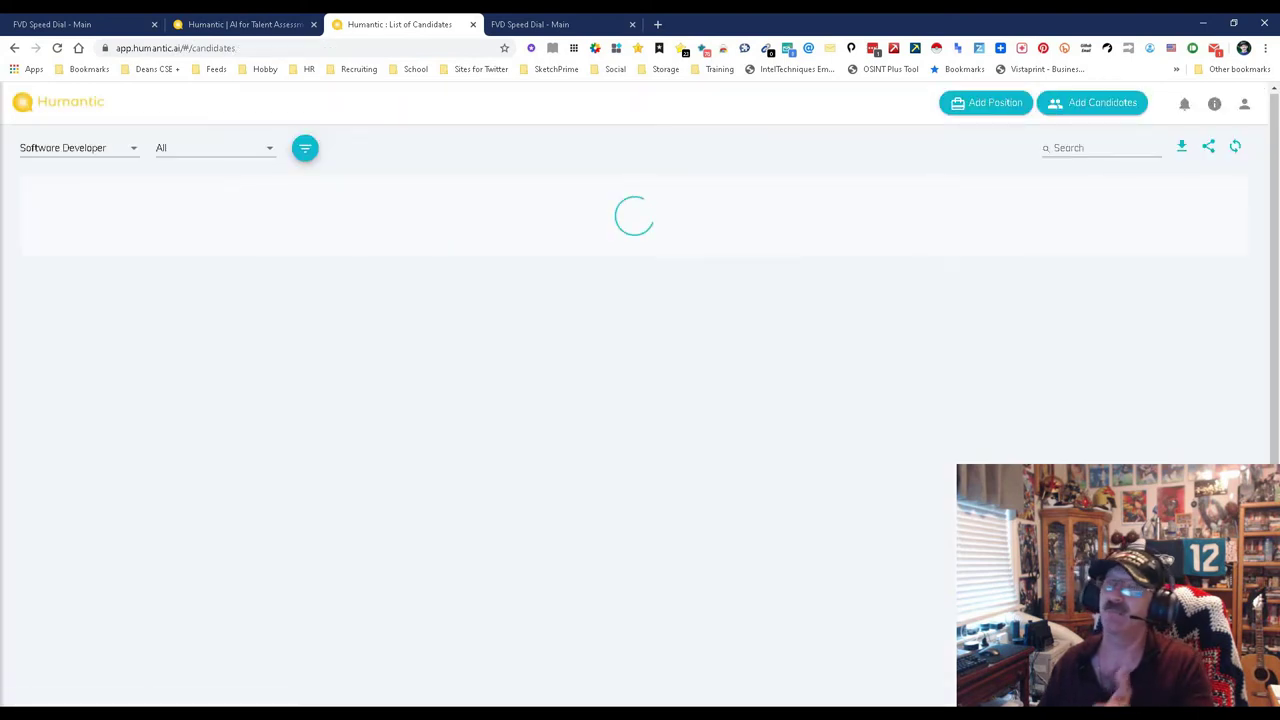
click(78, 147)
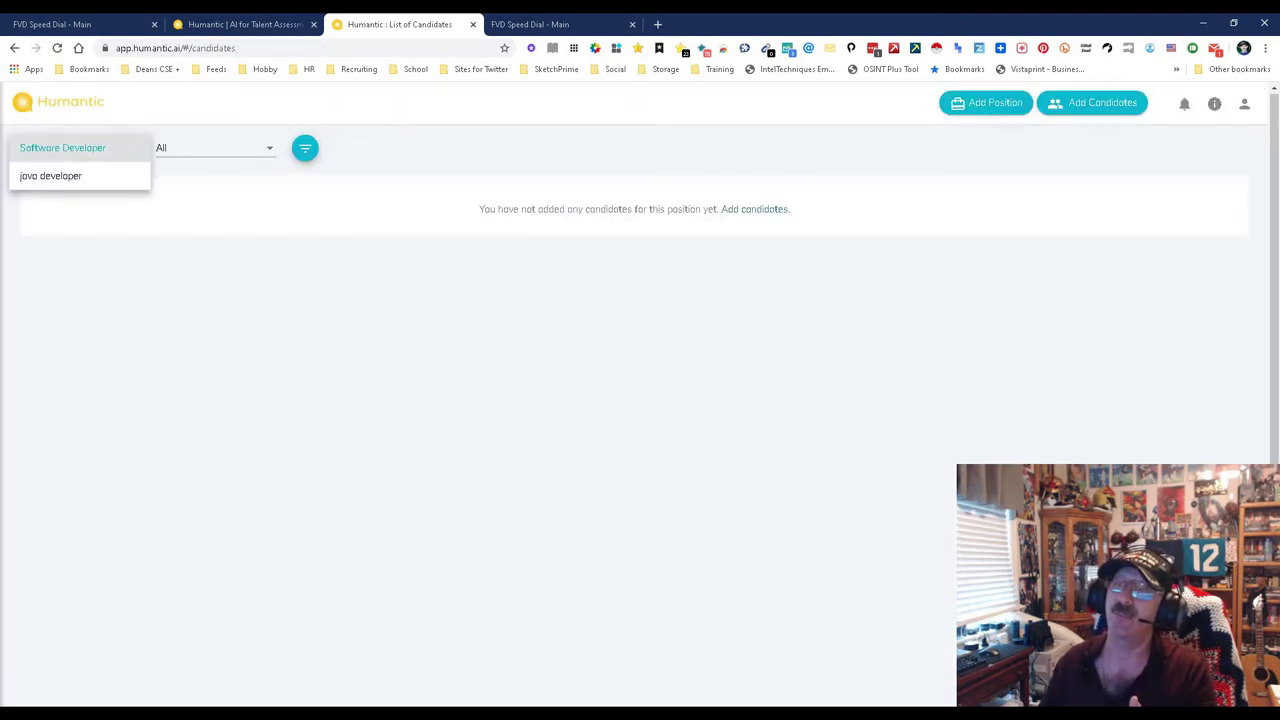
click(70, 146)
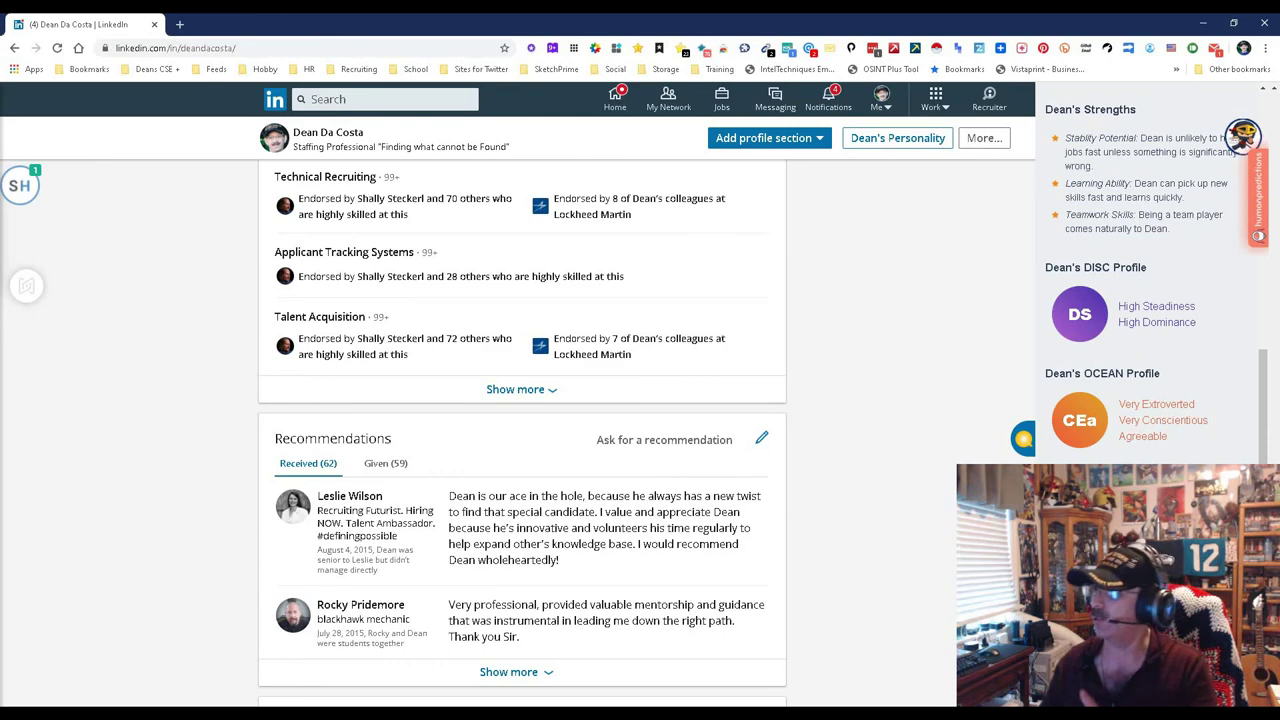
Scroll around Dean's recommendations, then switch back to the Humantic candidates window
scroll(522, 400, down, 2)
scroll(522, 400, up, 1)
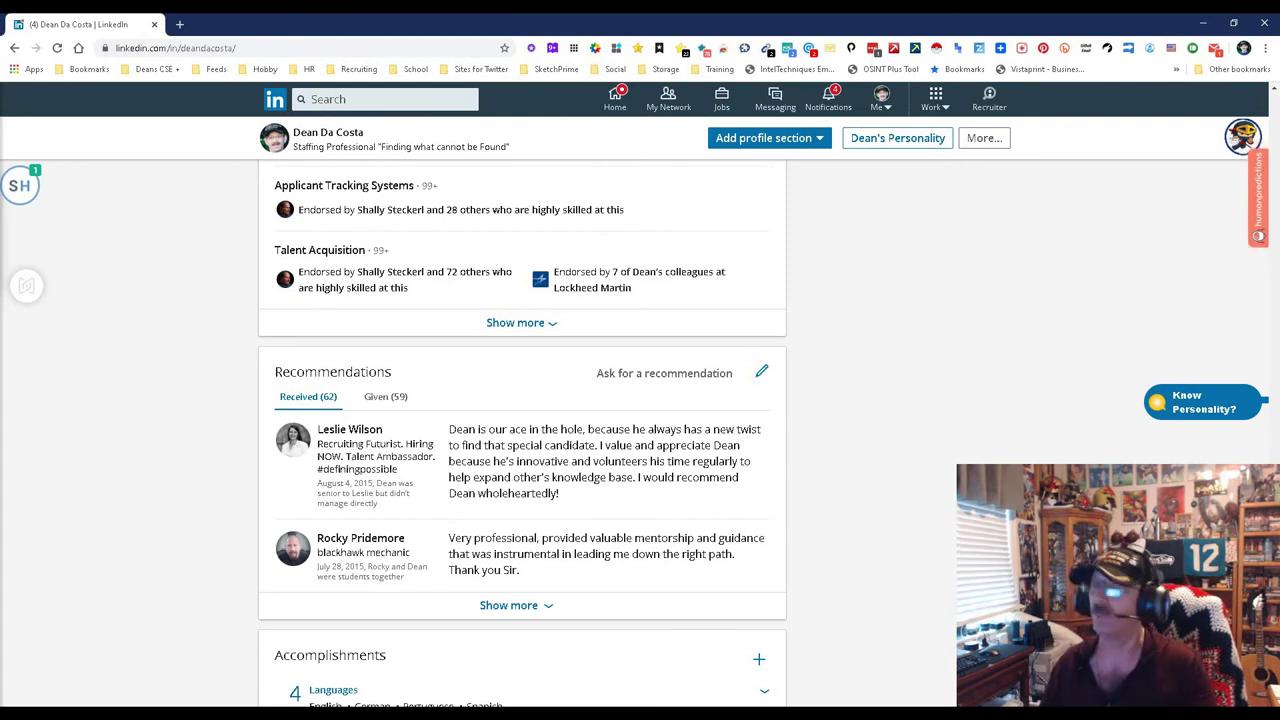
key(alt+Tab)
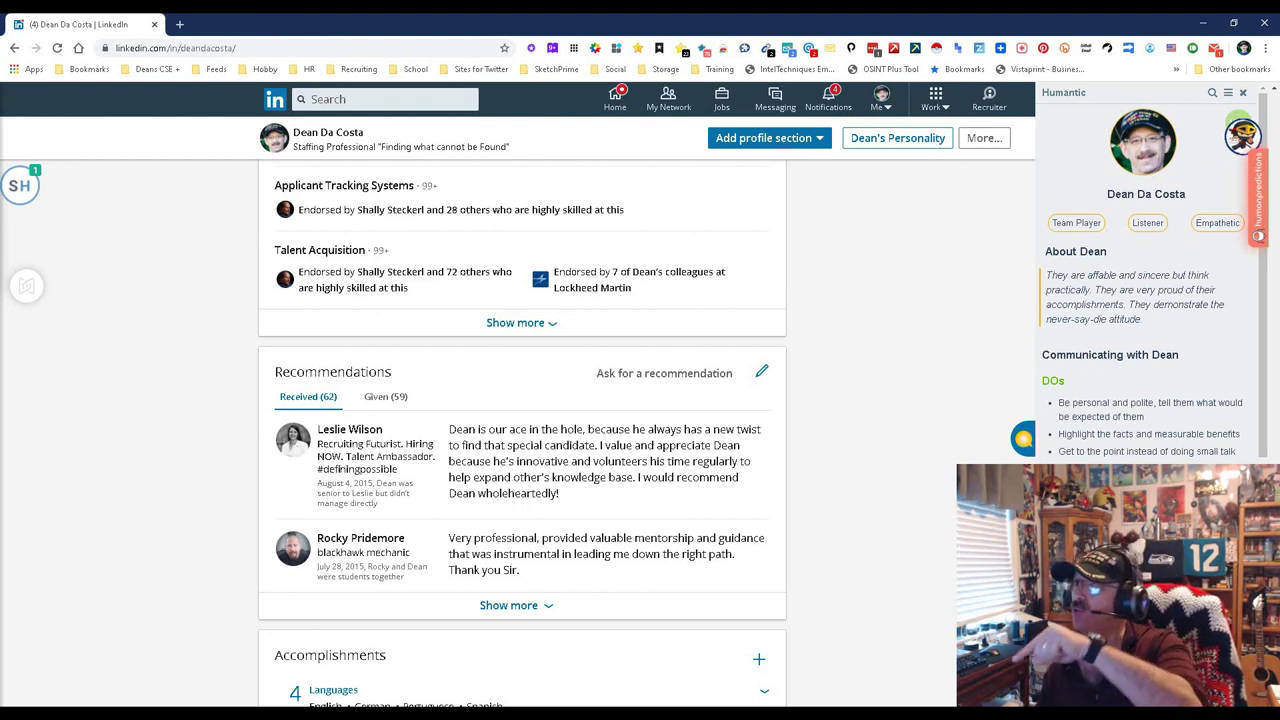
Switch back to Humantic's still-empty Software Developer candidate list
click(1203, 22)
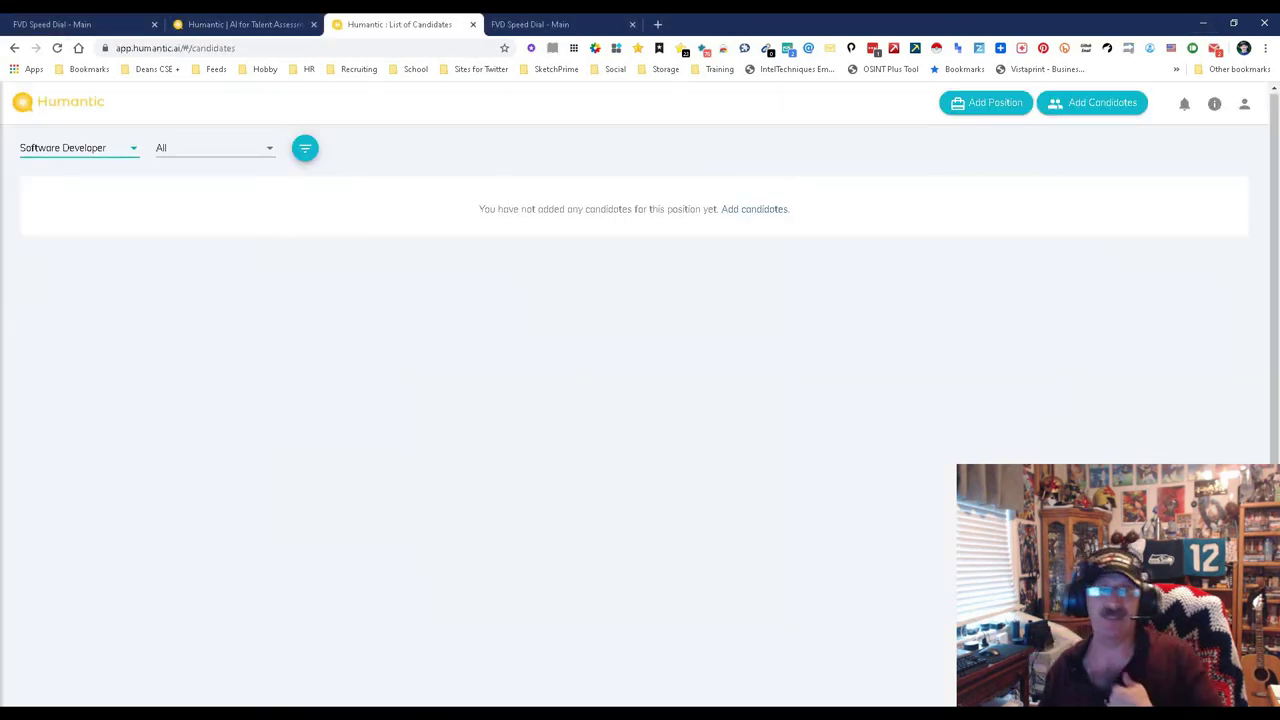